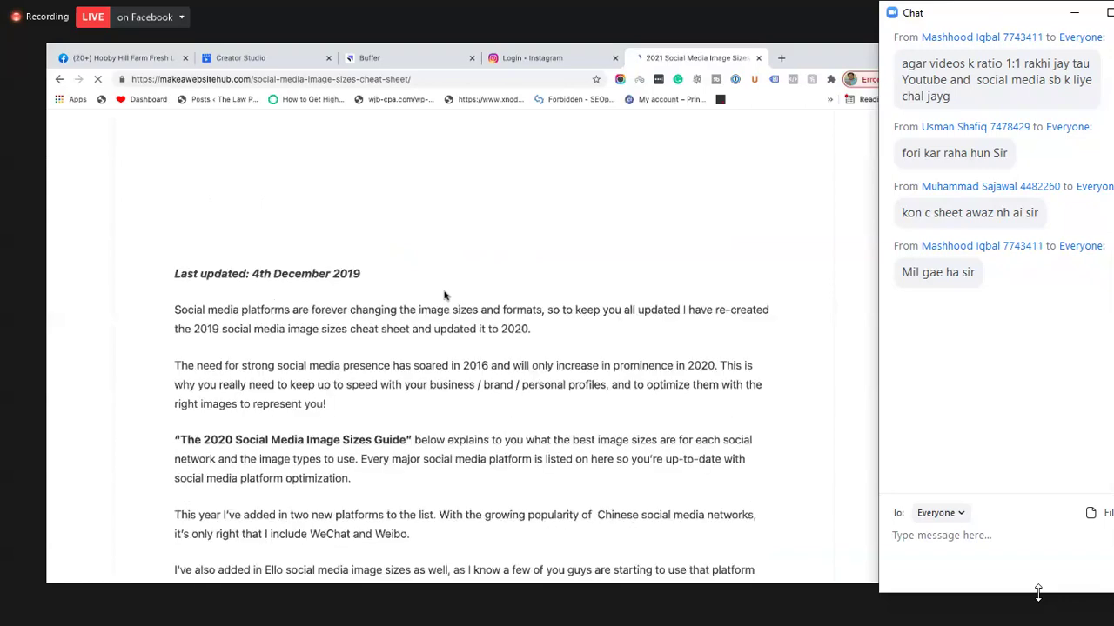
# Step: Examine the recommended image and video sizes for Facebook, LinkedIn, YouTube, Instagram and Pinterest in the social media cheat sheet
pyautogui.scroll(-6, 443, 296)
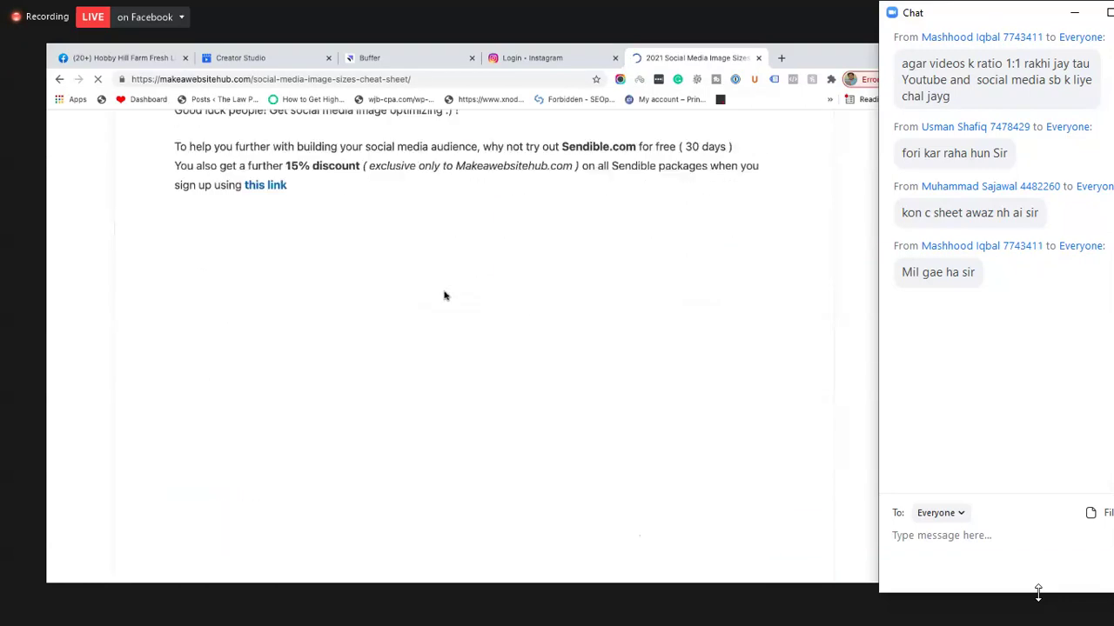
pyautogui.scroll(-1, 444, 296)
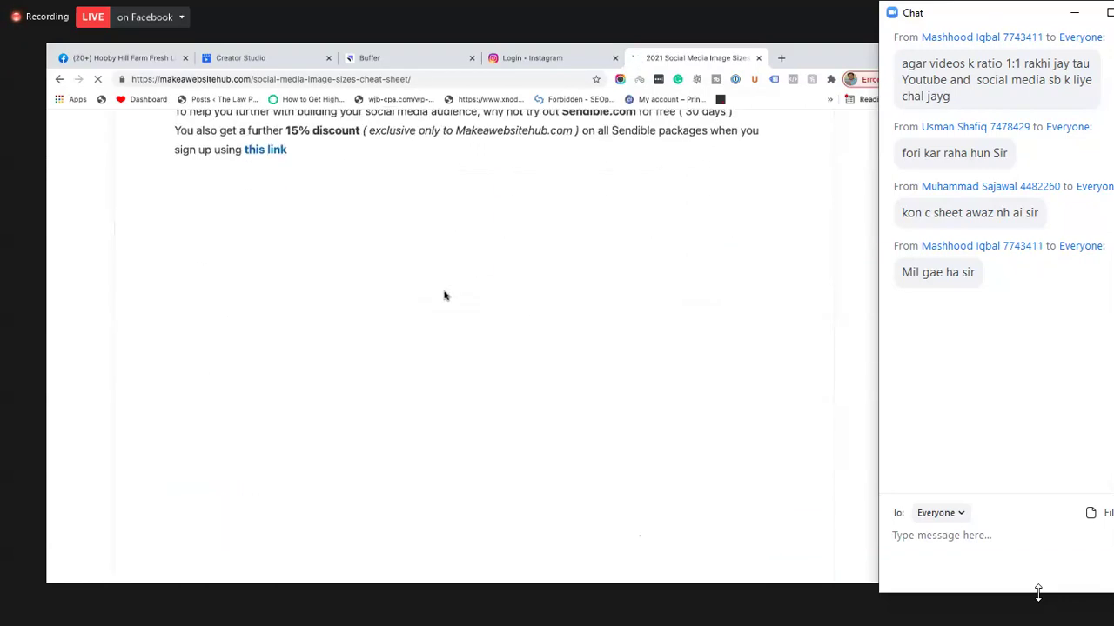
pyautogui.scroll(-6, 444, 296)
pyautogui.scroll(-2, 443, 296)
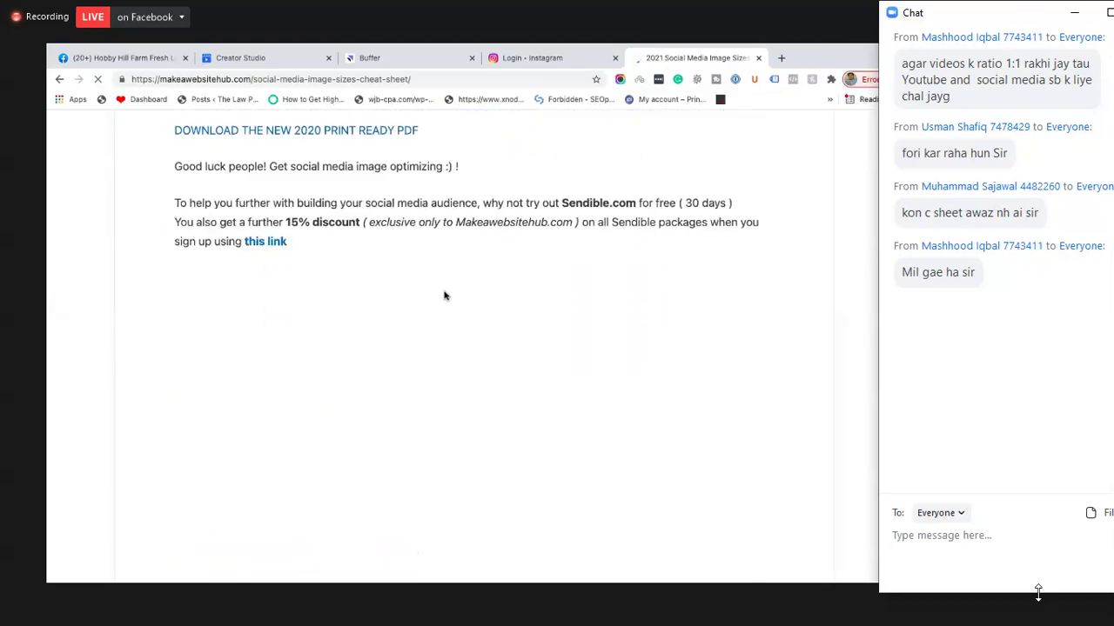
pyautogui.scroll(-2, 444, 296)
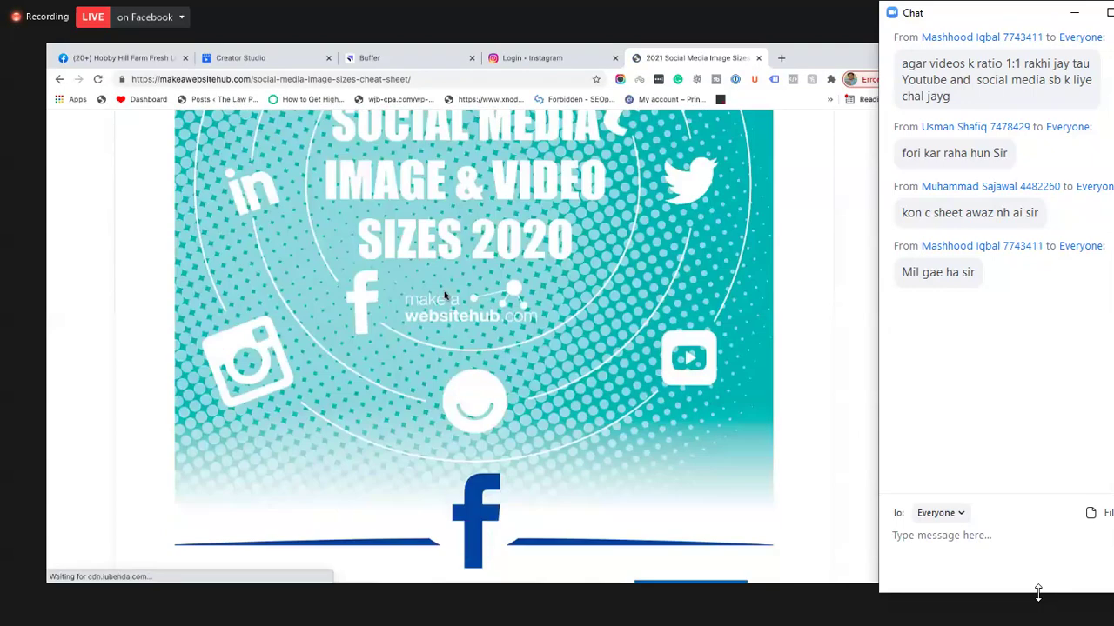
pyautogui.scroll(-5, 444, 296)
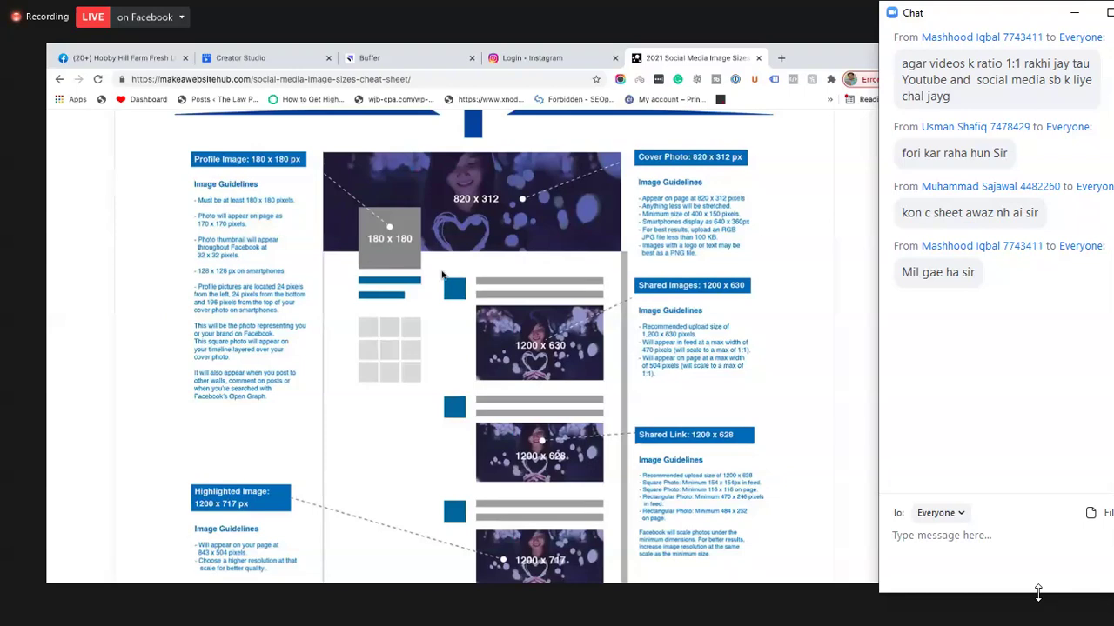
pyautogui.scroll(-3, 667, 284)
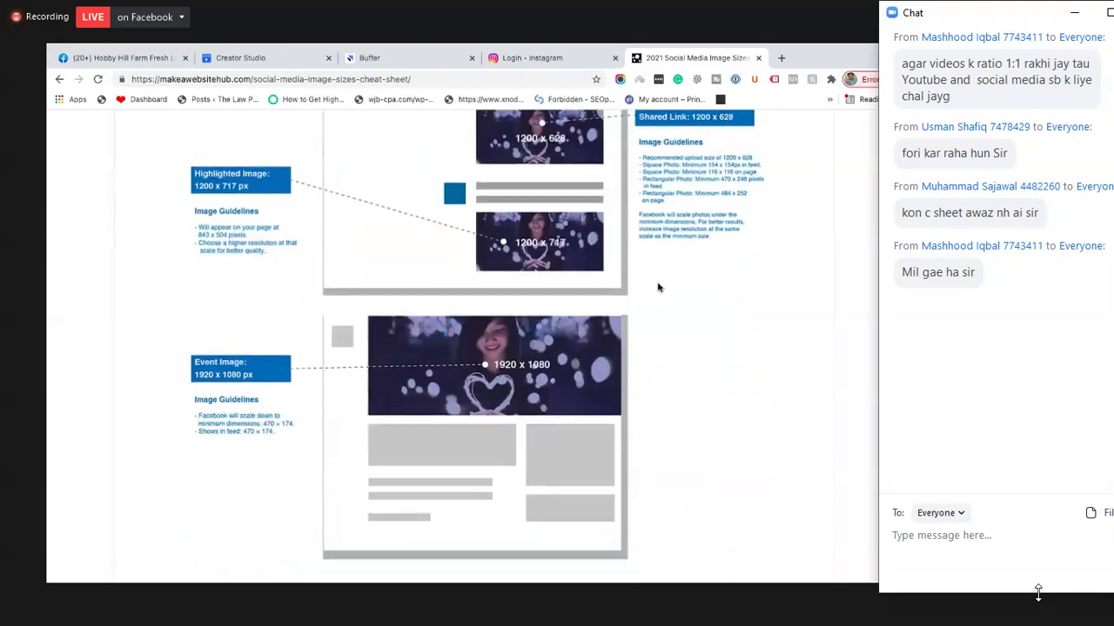
pyautogui.scroll(-5, 408, 352)
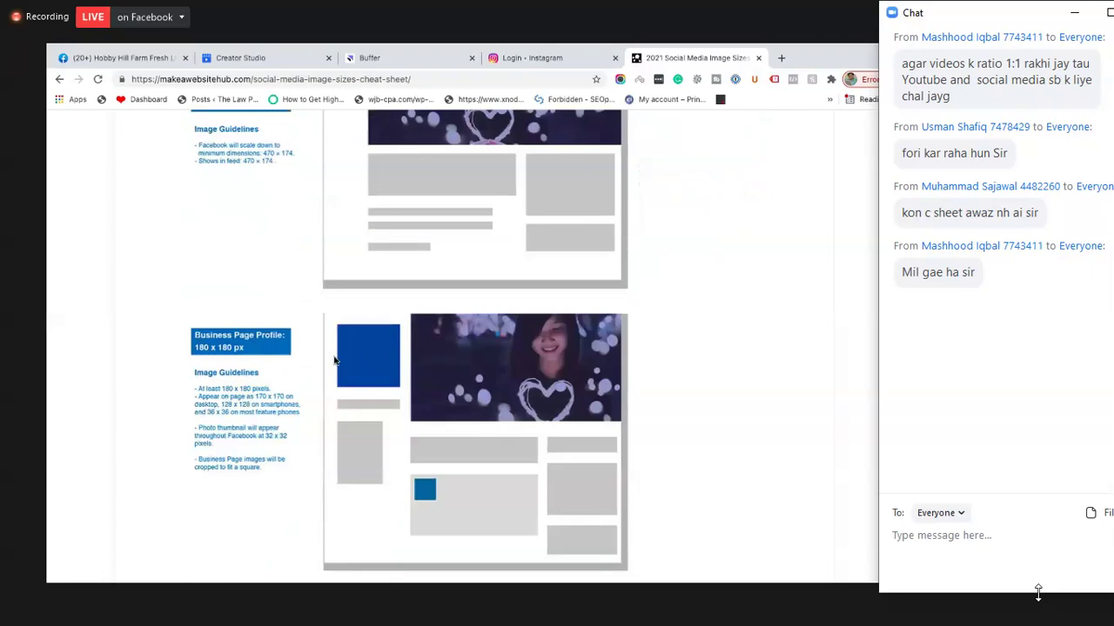
pyautogui.scroll(-10, 336, 359)
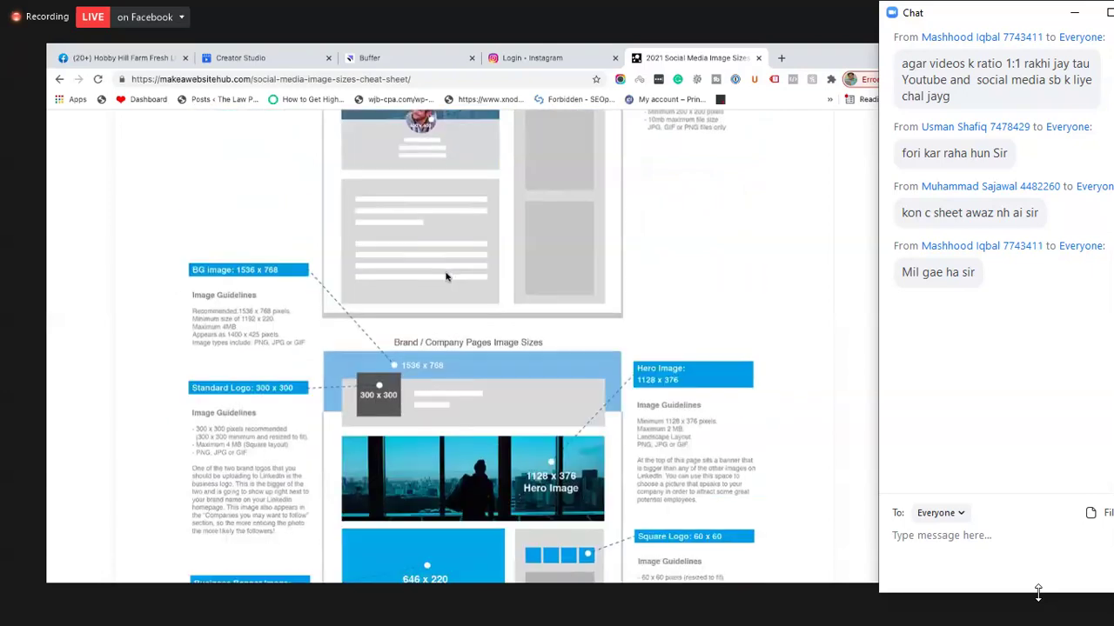
pyautogui.scroll(-8, 474, 334)
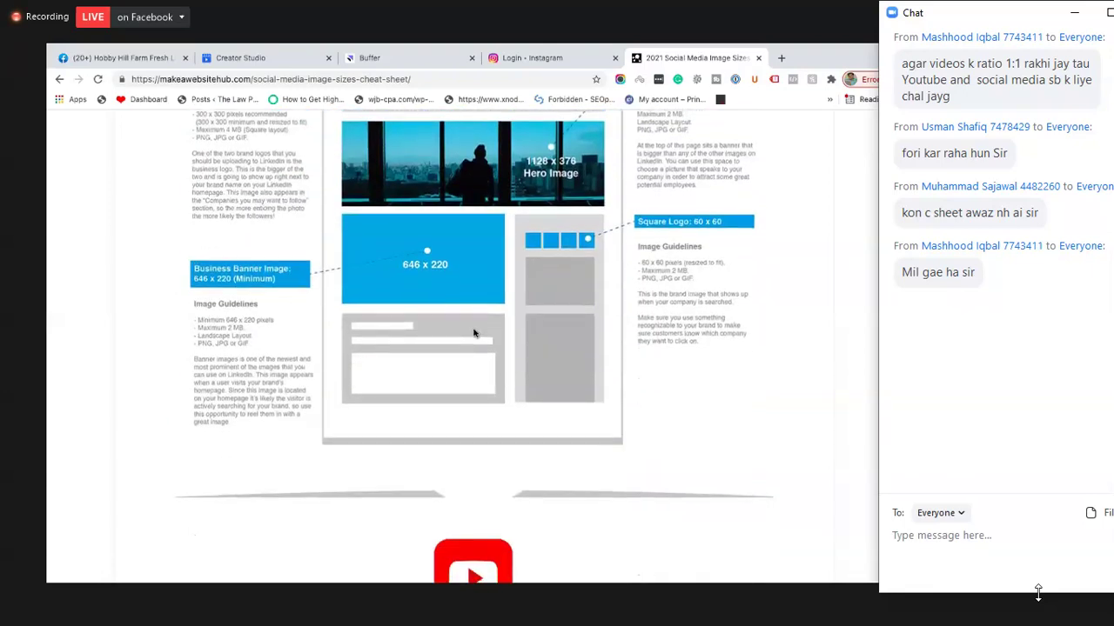
pyautogui.scroll(-5, 474, 334)
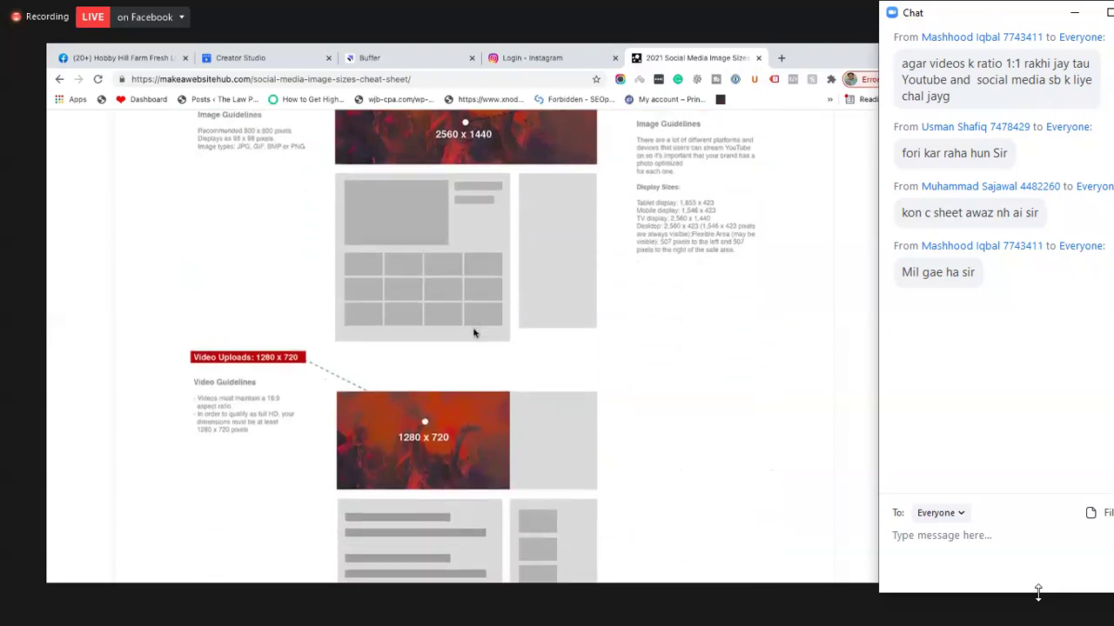
pyautogui.scroll(-12, 474, 333)
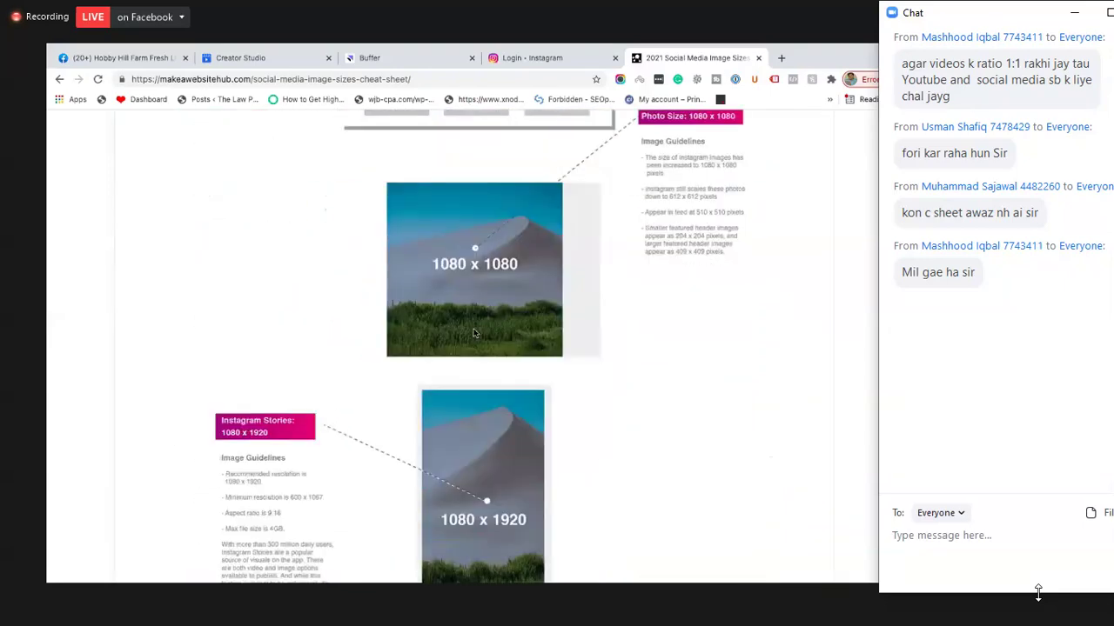
pyautogui.scroll(-5, 513, 313)
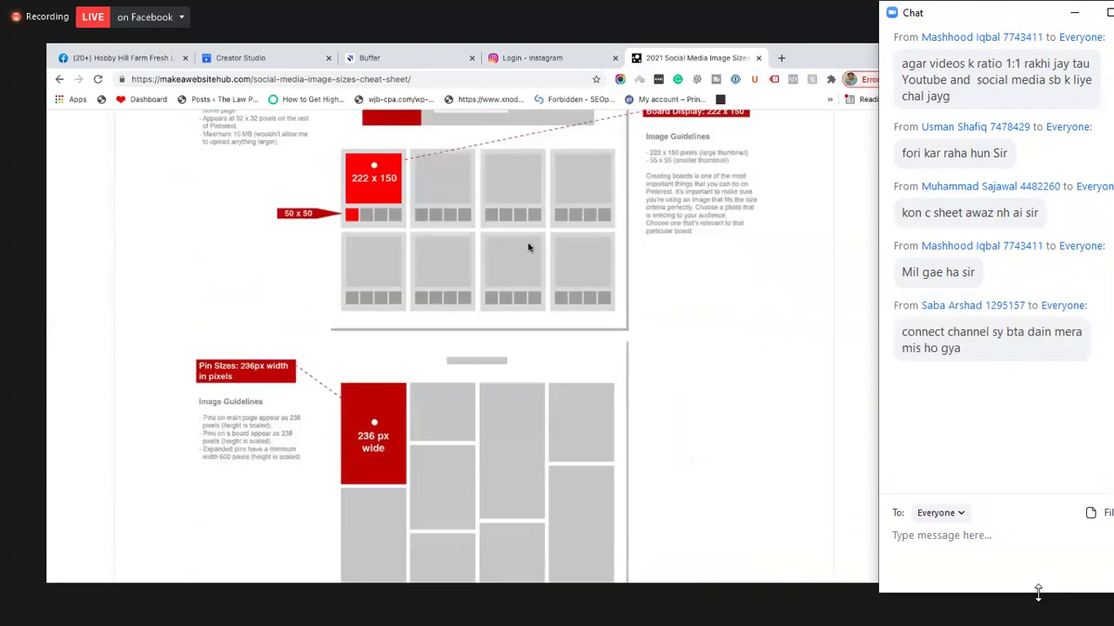
# Step: Switch to Buffer and open the management page for its connected channels
pyautogui.click(405, 60)
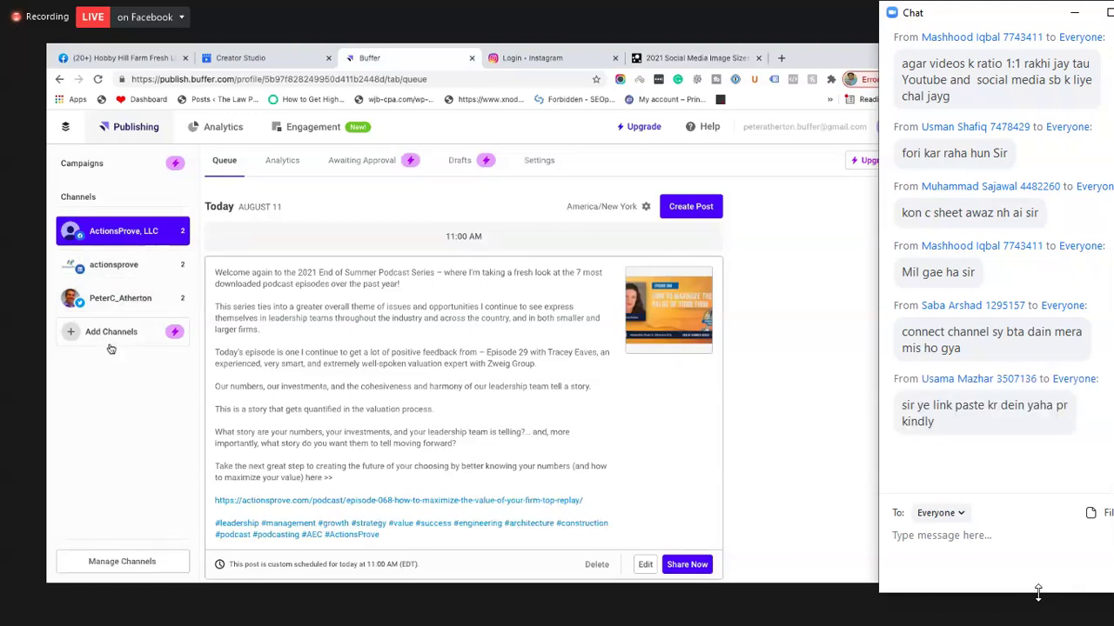
pyautogui.click(139, 562)
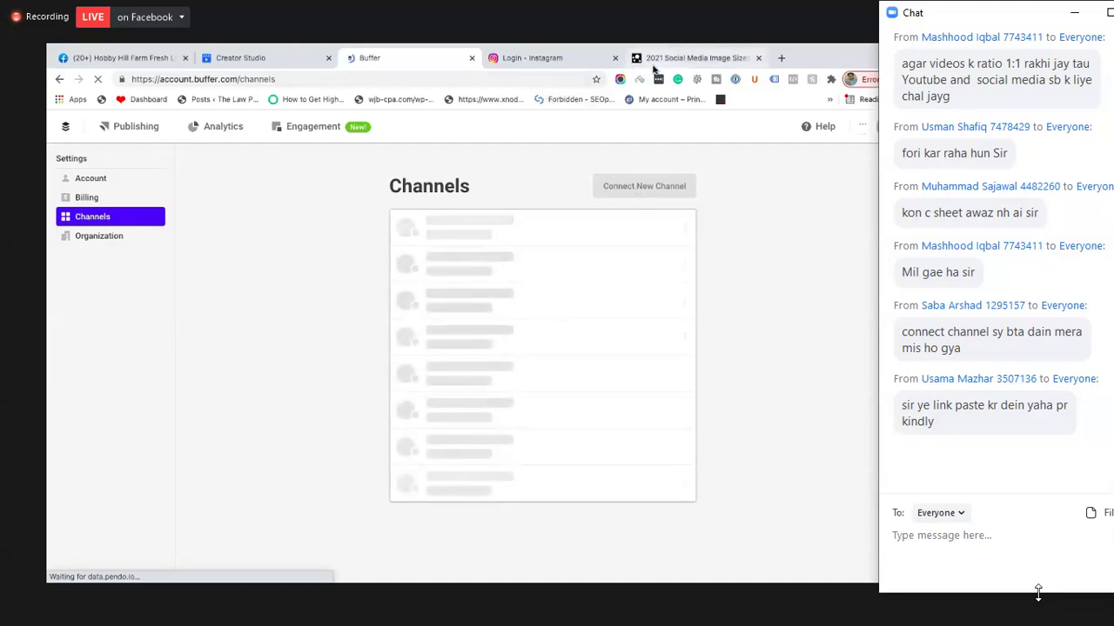
# Step: Go back to the image sizes cheat sheet and review its sections from the Pinterest guidelines to the YouTube guidelines
pyautogui.hotkey('ctrl', '5')
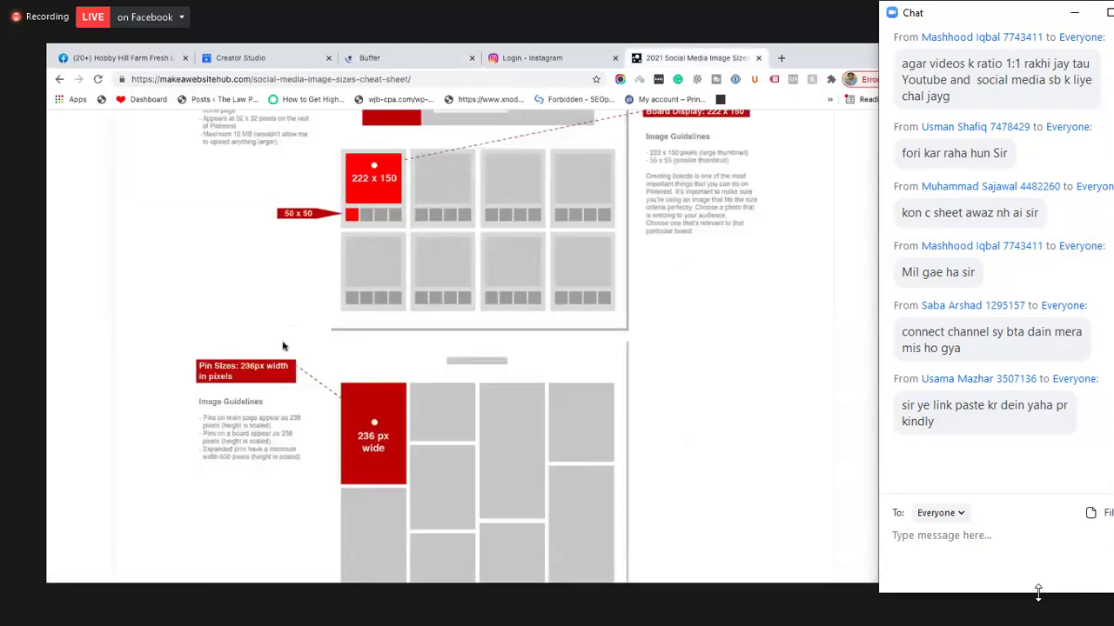
pyautogui.scroll(-2, 312, 369)
pyautogui.scroll(10, 311, 369)
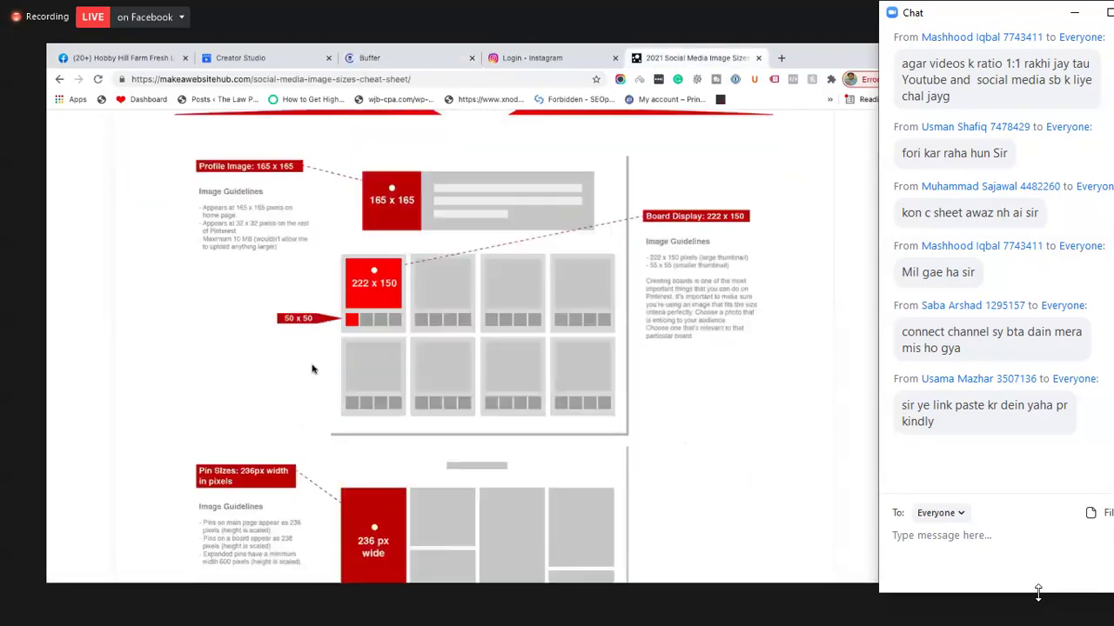
pyautogui.scroll(-5, 311, 369)
pyautogui.scroll(15, 311, 369)
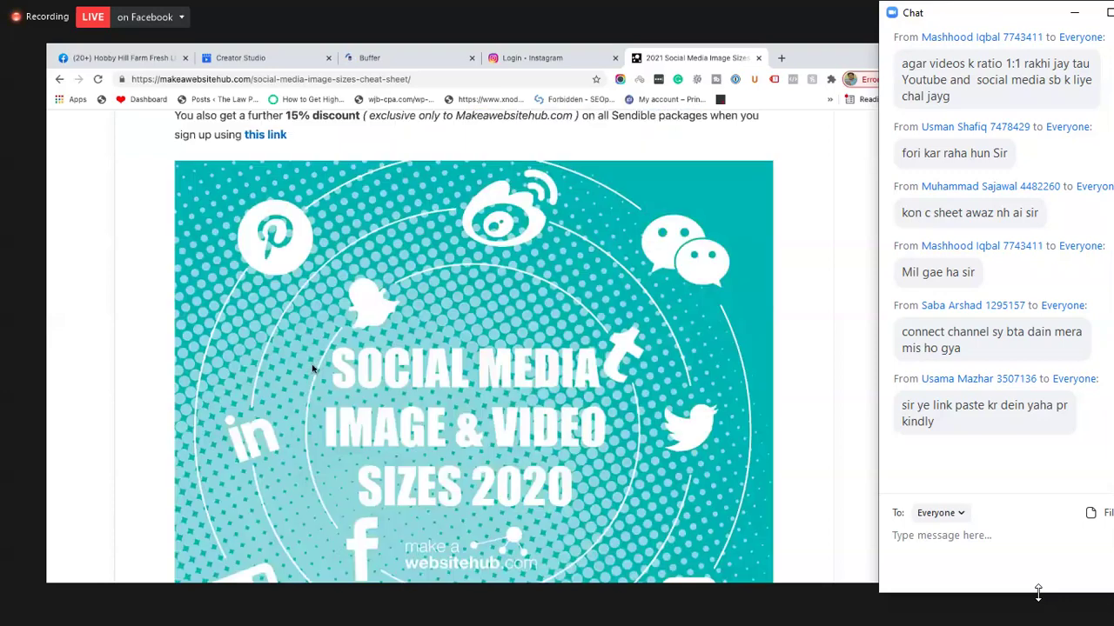
pyautogui.scroll(-20, 327, 294)
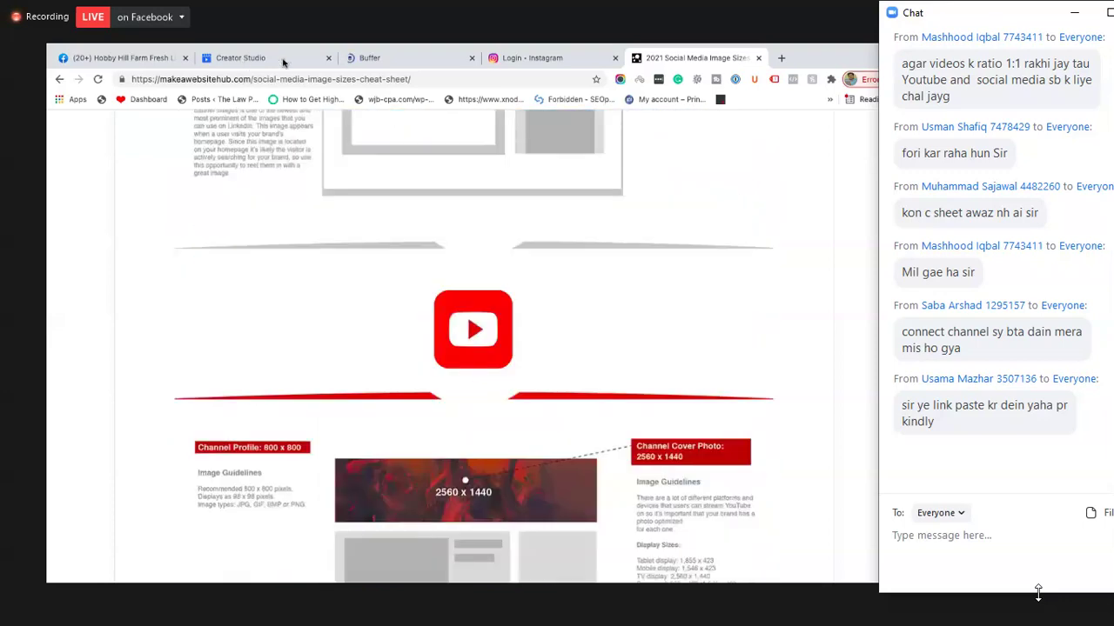
pyautogui.click(367, 58)
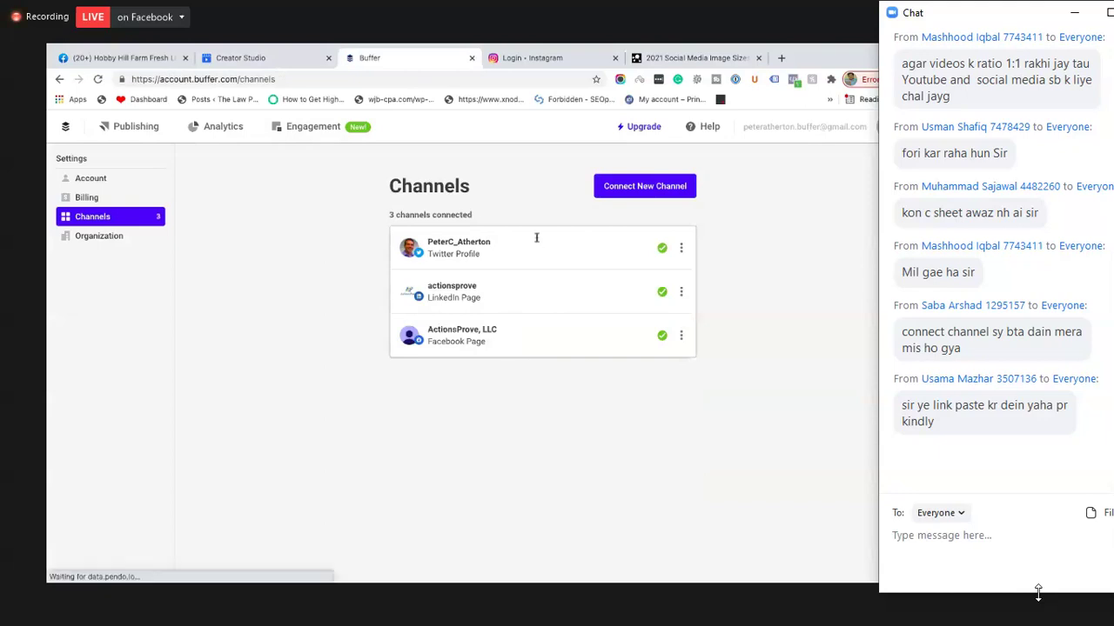
pyautogui.click(633, 191)
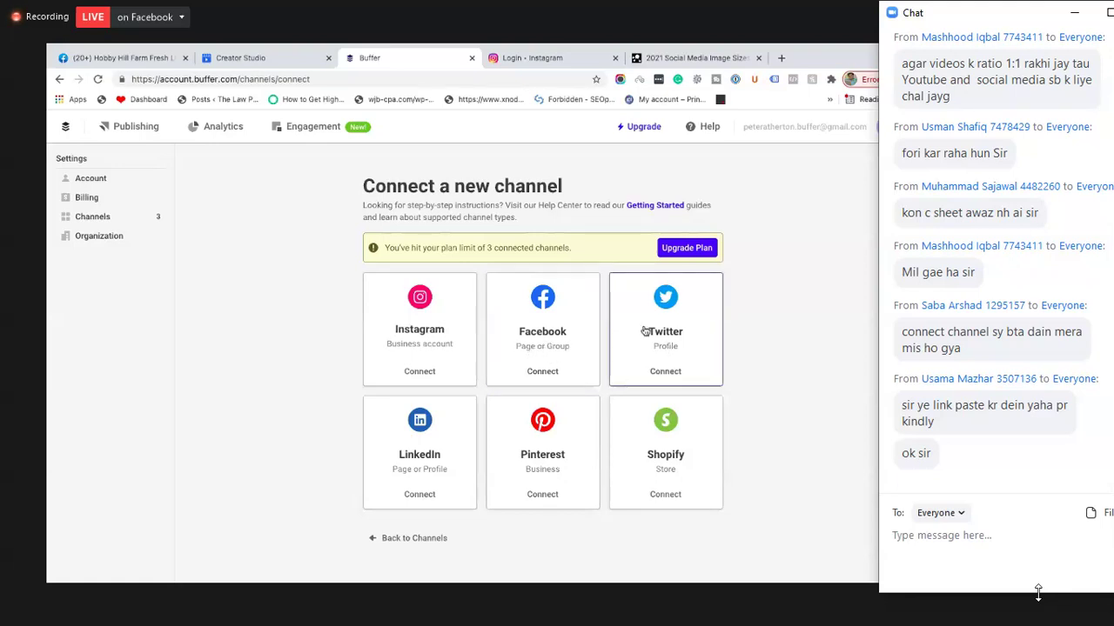
# Step: Open the publishing queue of the ActionsProve, LLC Facebook page and look through its scheduled posts
pyautogui.click(111, 127)
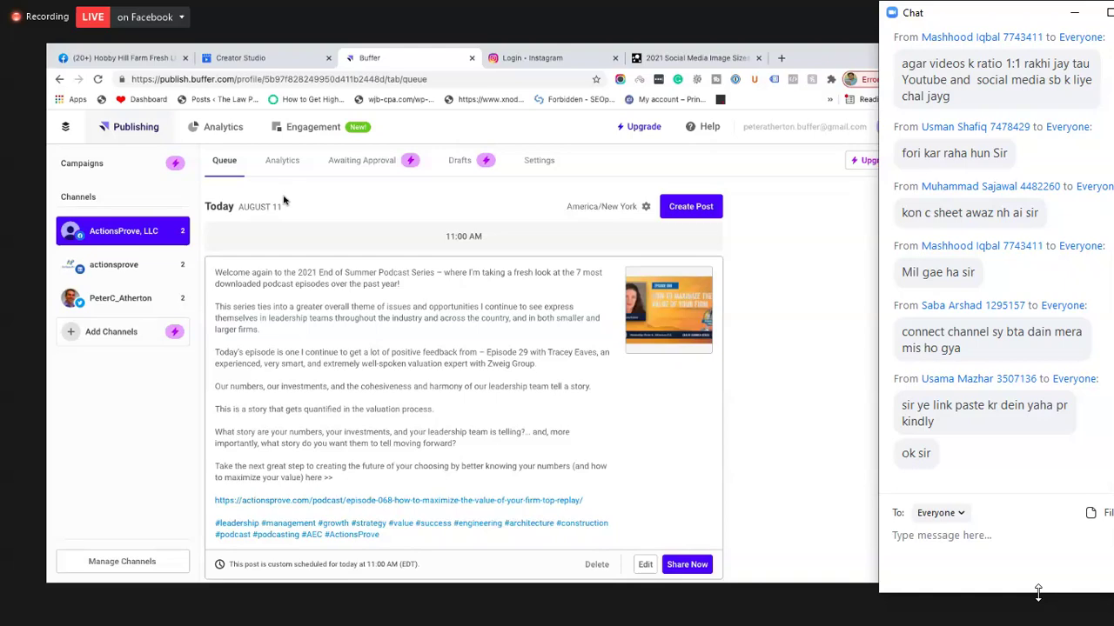
pyautogui.scroll(-5, 348, 320)
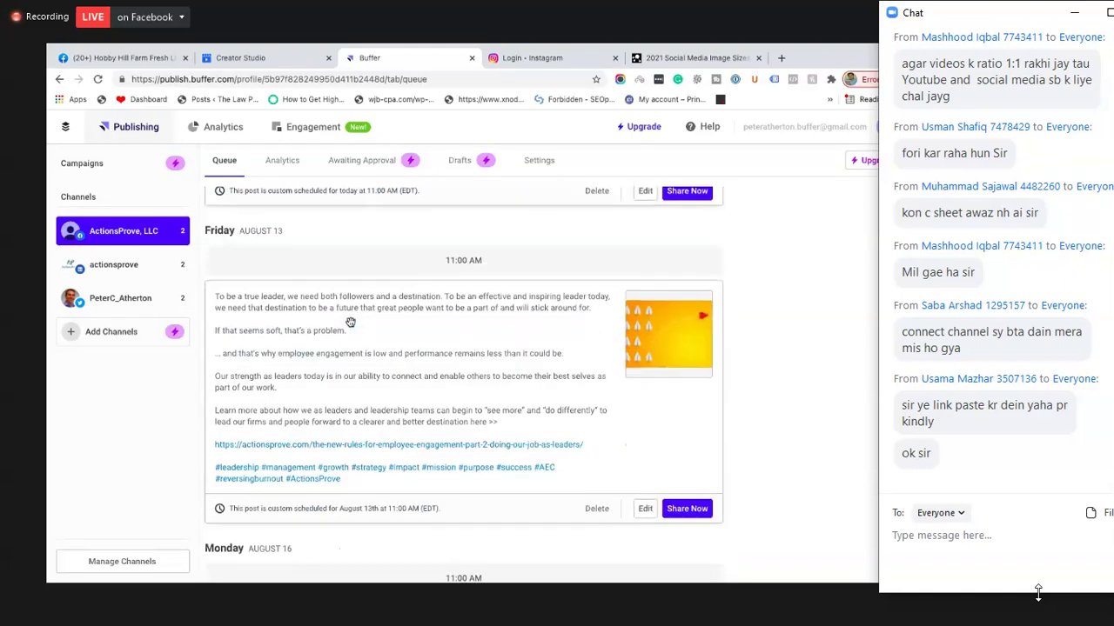
pyautogui.scroll(5, 351, 322)
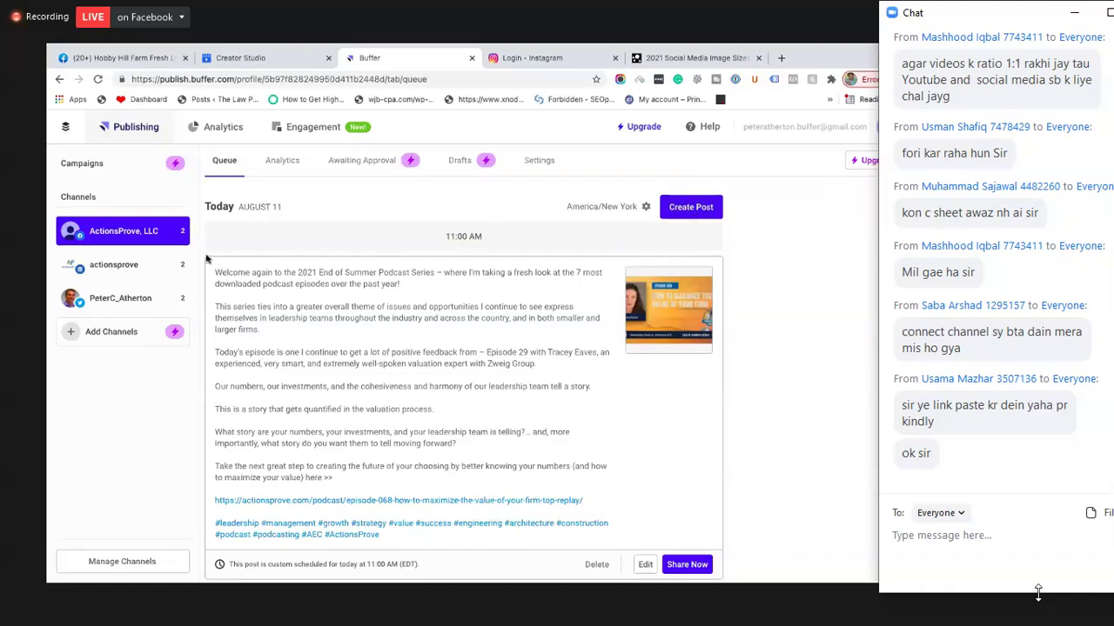
# Step: Create a new post for the ActionsProve, LLC Facebook page with the text "Test Post"
pyautogui.click(111, 240)
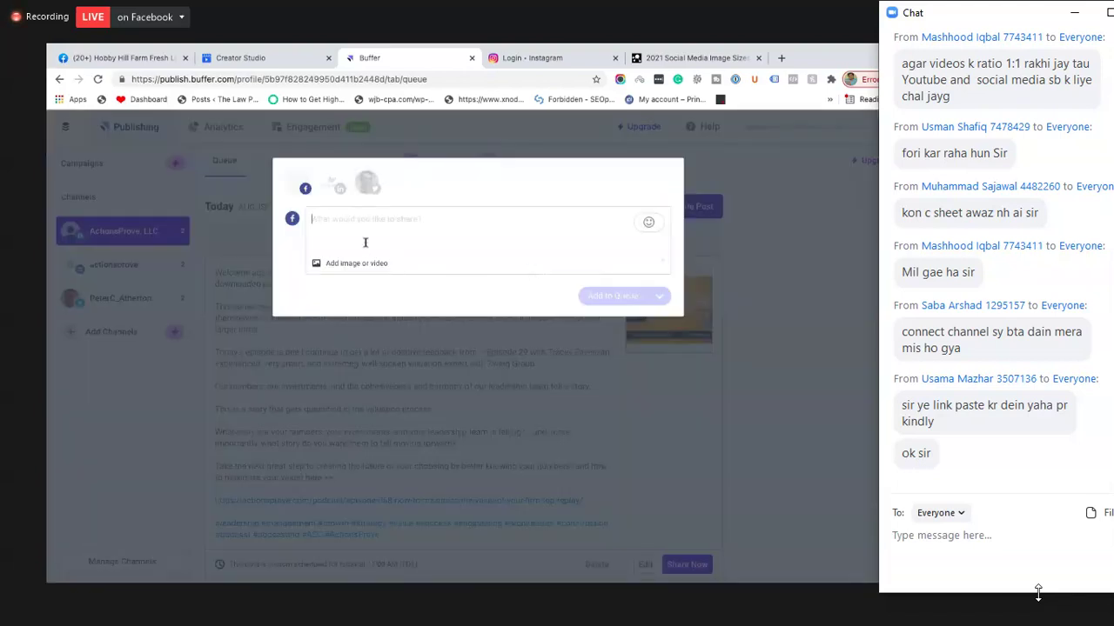
pyautogui.click(330, 227)
pyautogui.write('Test Po')
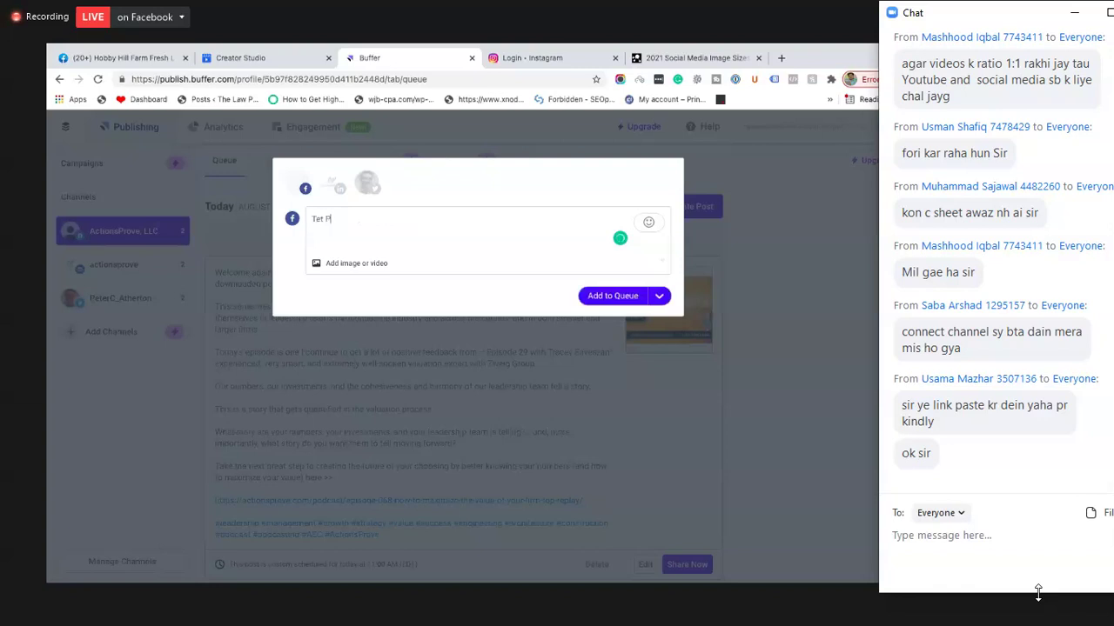
pyautogui.write('s')
# Step: Attach the image "4 Easy Changes for Better Sleep FB 1.jpg" from the Downloads folder to the post
pyautogui.click(348, 266)
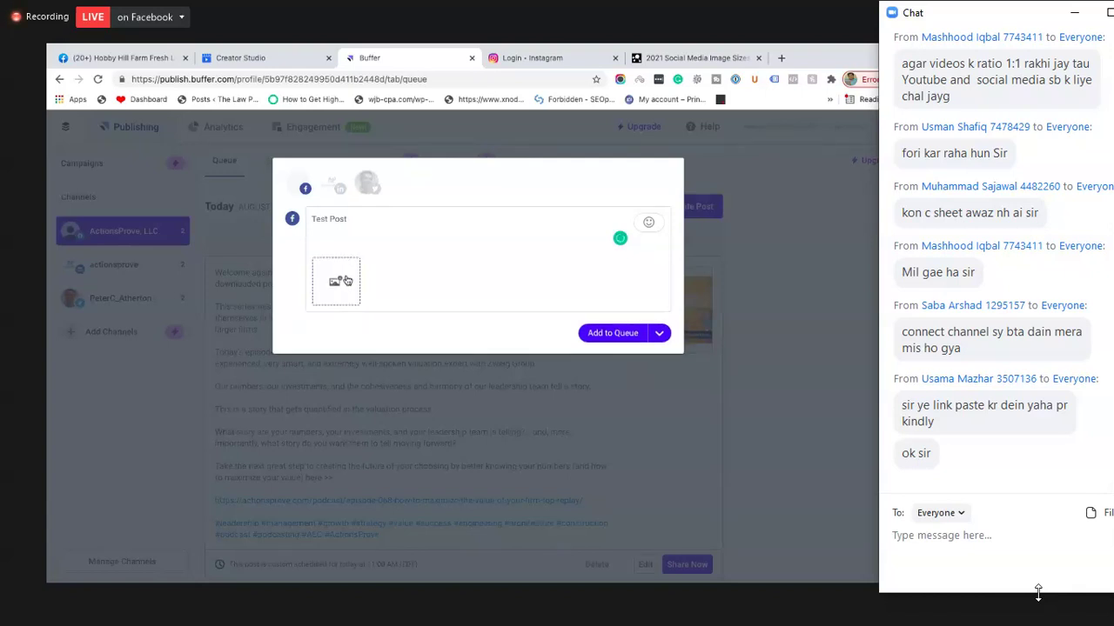
pyautogui.click(345, 281)
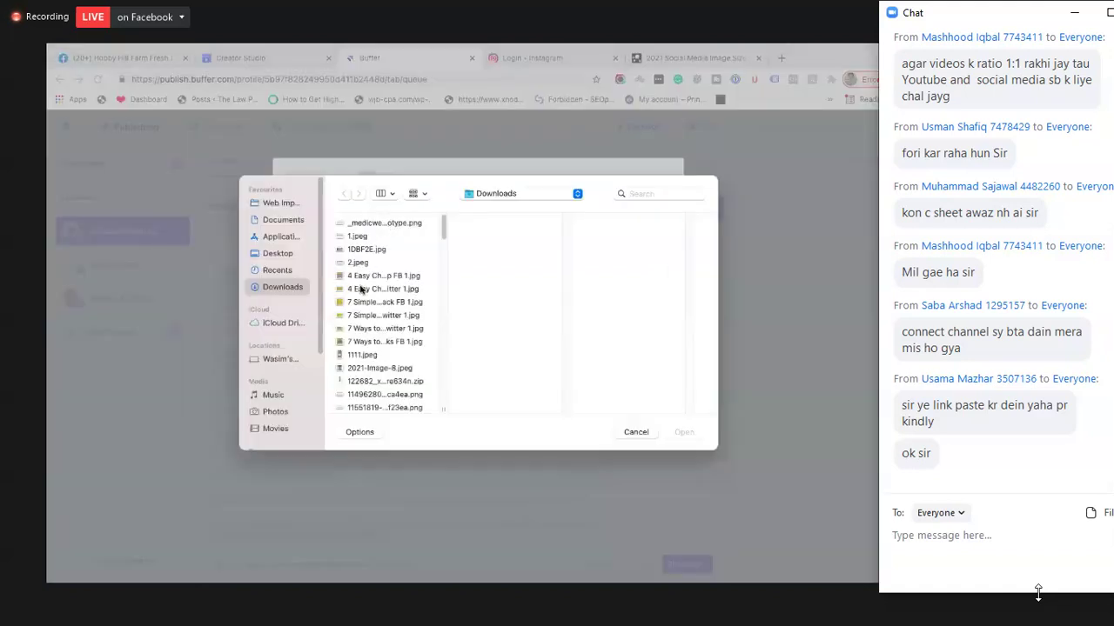
pyautogui.click(364, 278)
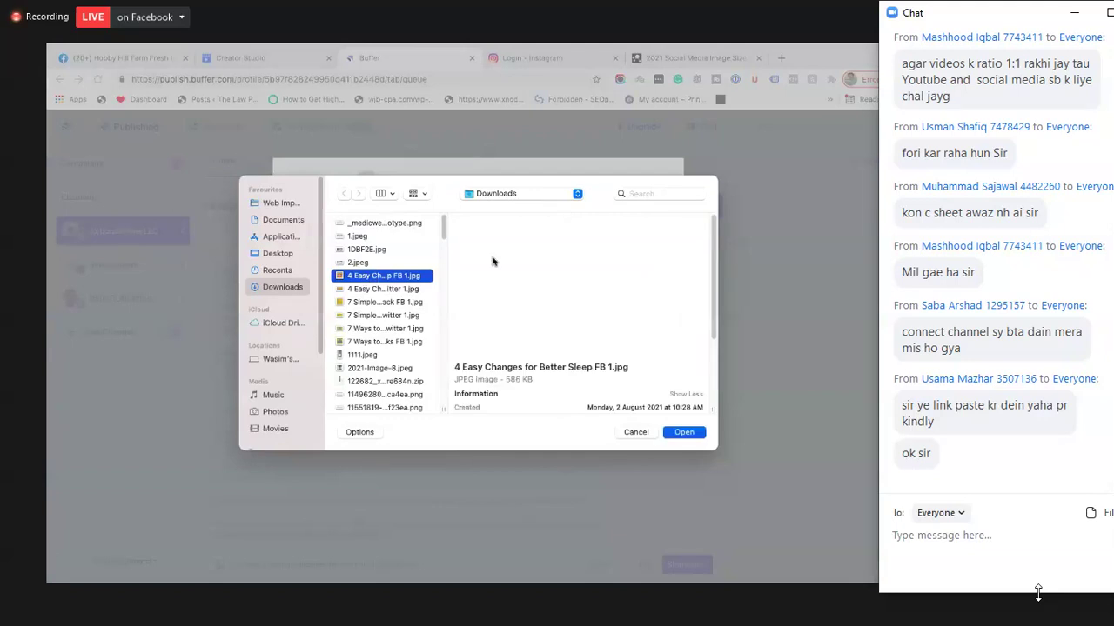
pyautogui.press('Return')
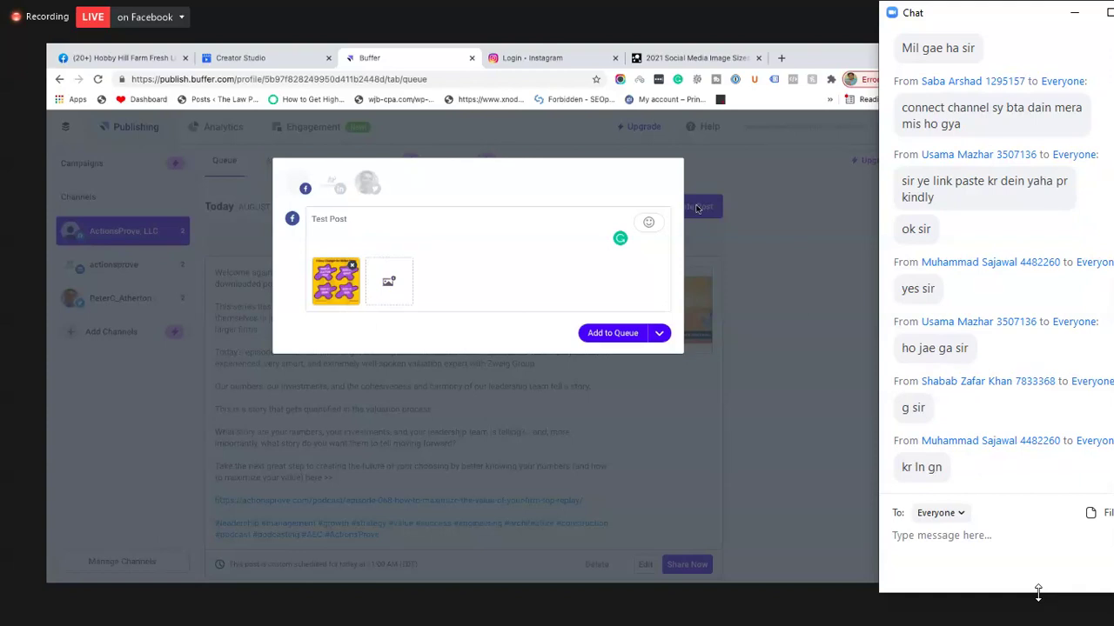
pyautogui.tripleClick(329, 221)
pyautogui.moveTo(328, 221); pyautogui.dragTo(451, 259)
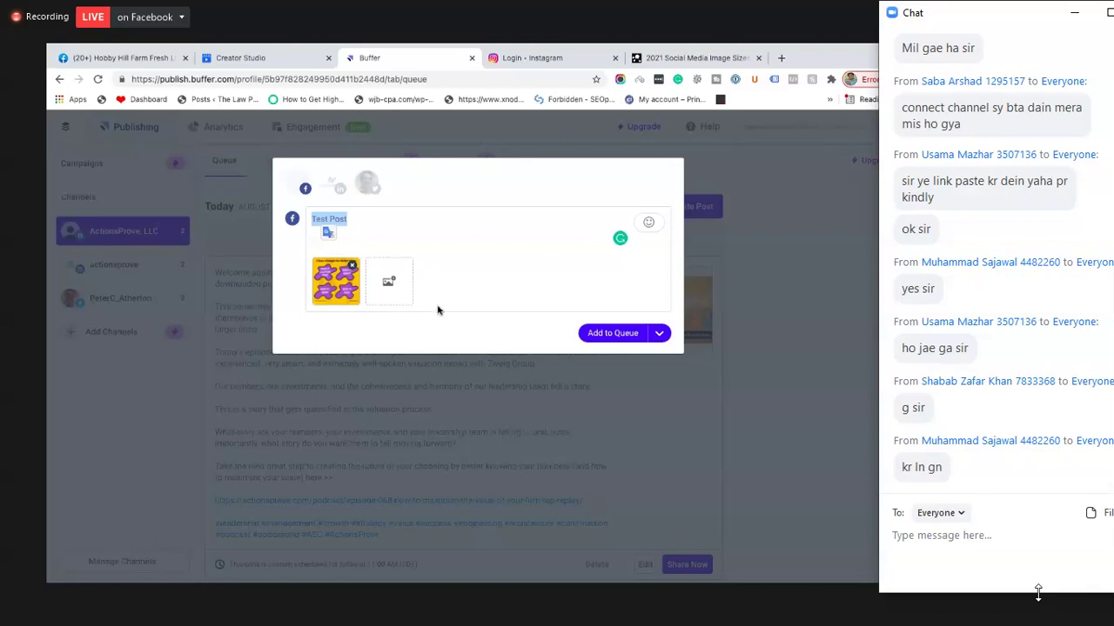
pyautogui.moveTo(320, 216); pyautogui.dragTo(350, 224)
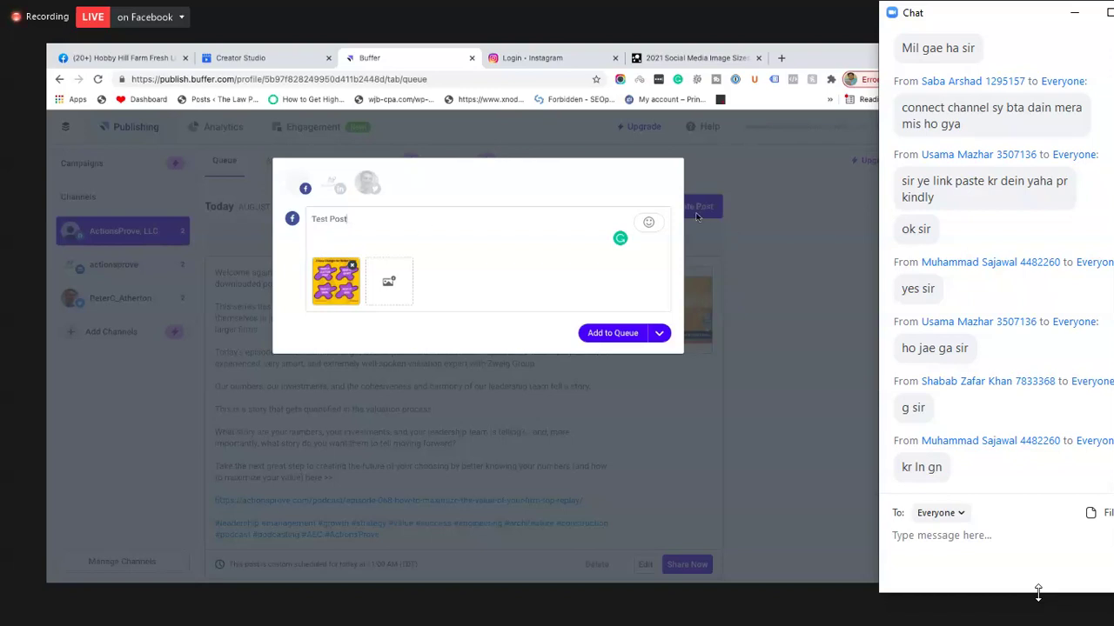
pyautogui.tripleClick(329, 219)
pyautogui.moveTo(329, 219); pyautogui.dragTo(339, 235)
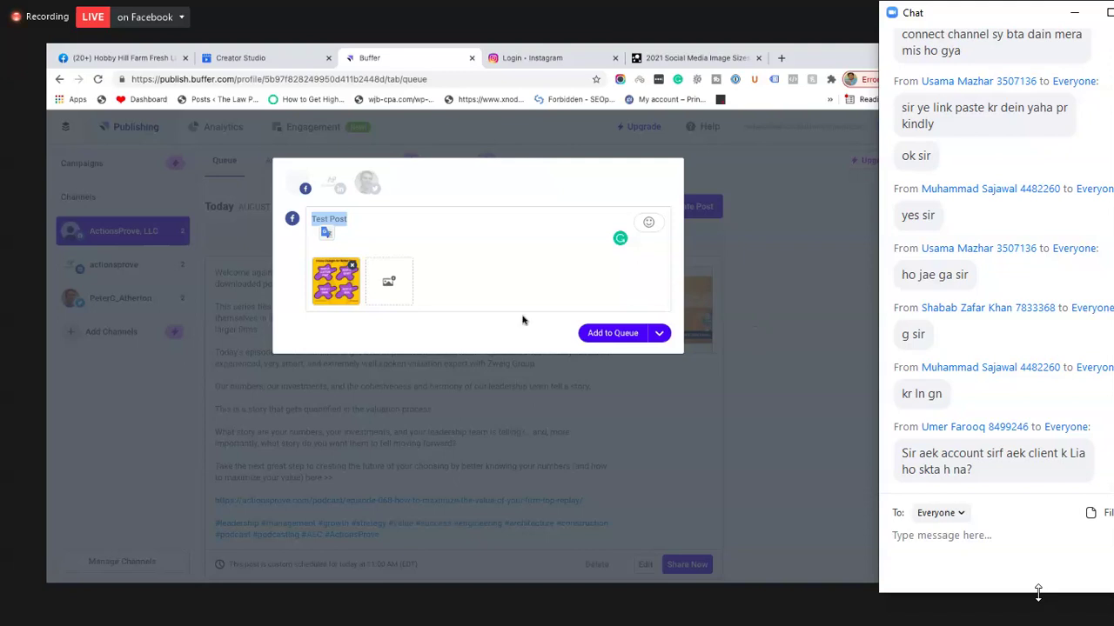
pyautogui.click(365, 221)
pyautogui.tripleClick(365, 221)
# Step: Inspect the post's sharing and scheduling options, including the scheduling calendar, without picking a date
pyautogui.click(660, 336)
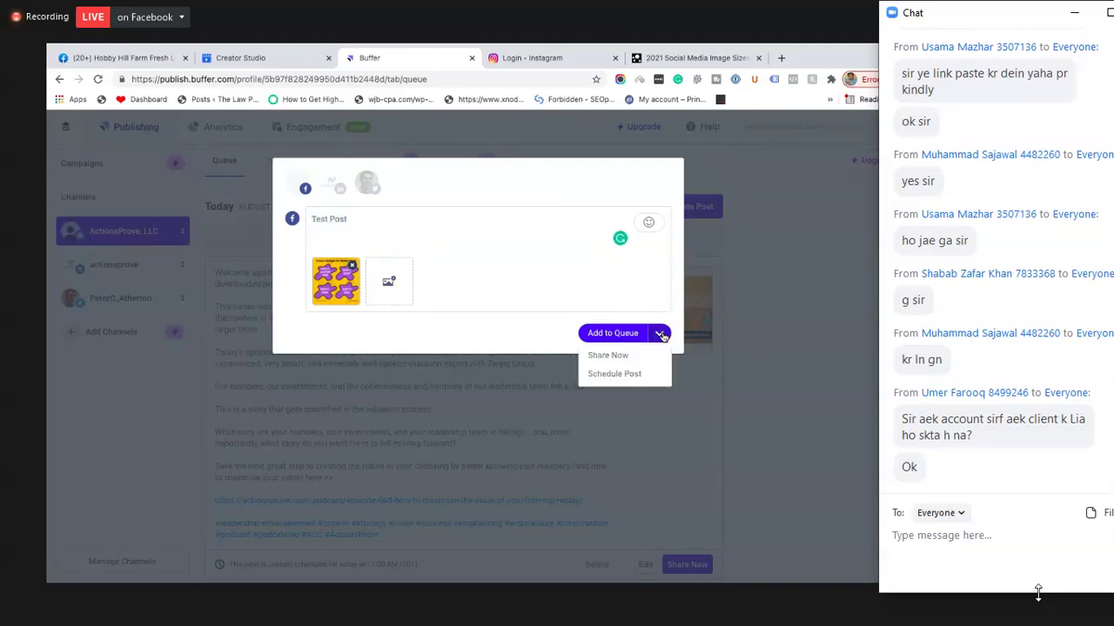
pyautogui.click(620, 377)
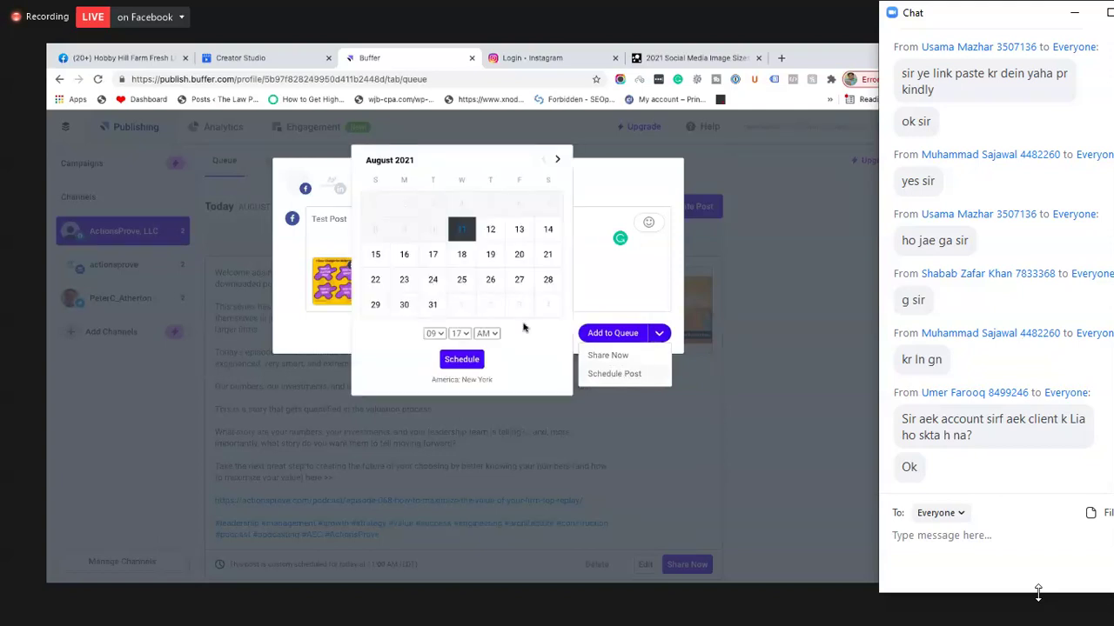
pyautogui.click(601, 198)
pyautogui.click(660, 334)
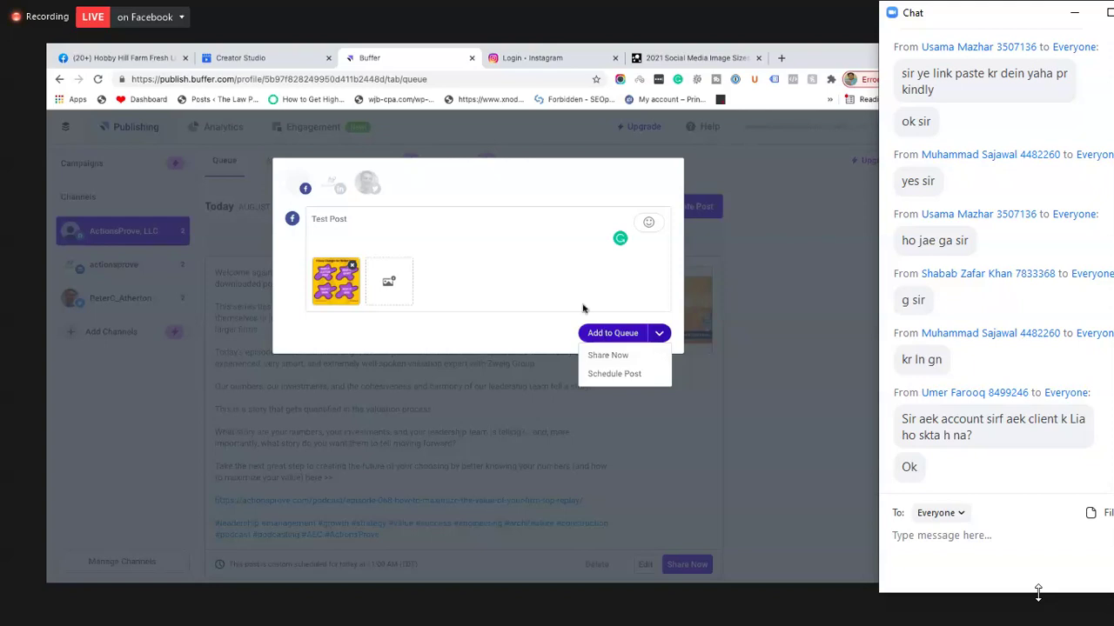
# Step: Review the sharing and scheduling choices for the Facebook post and close them without picking one
pyautogui.click(544, 249)
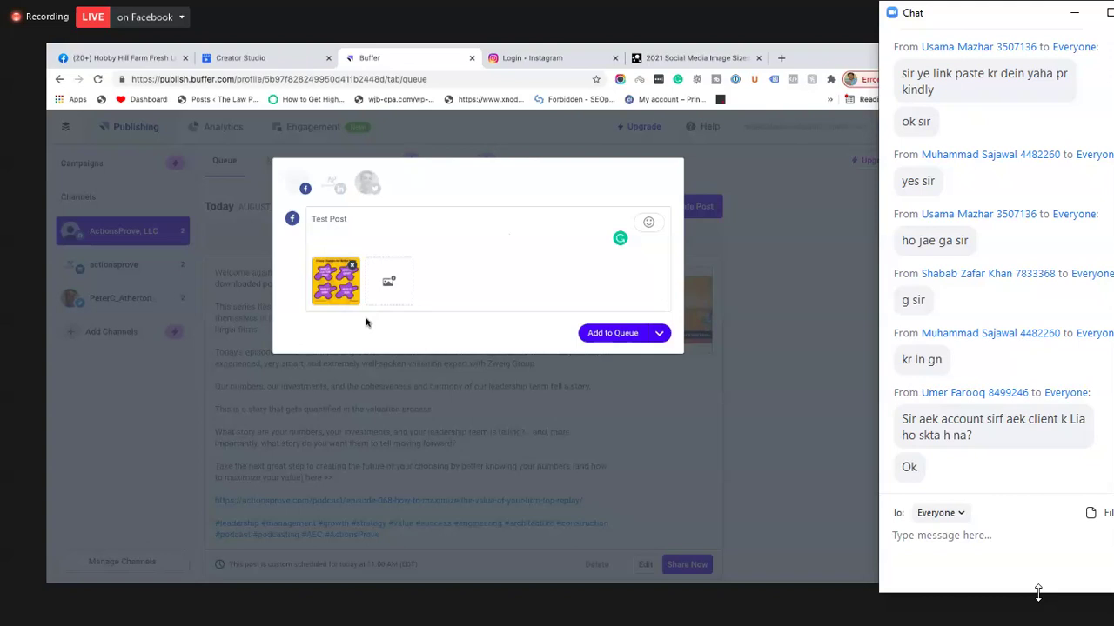
pyautogui.click(658, 336)
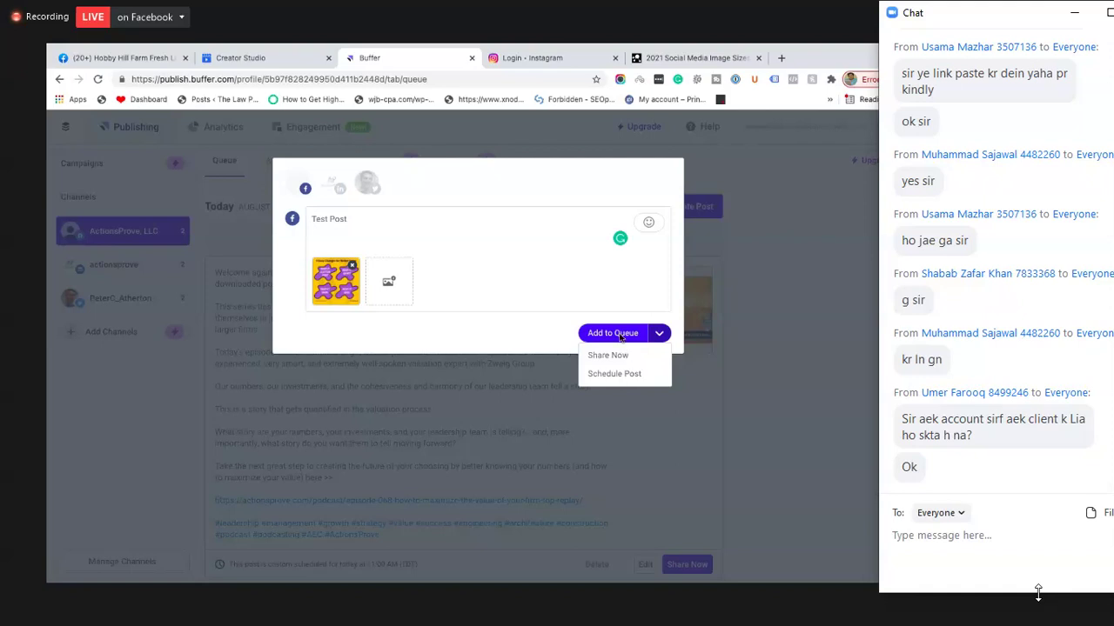
pyautogui.click(538, 271)
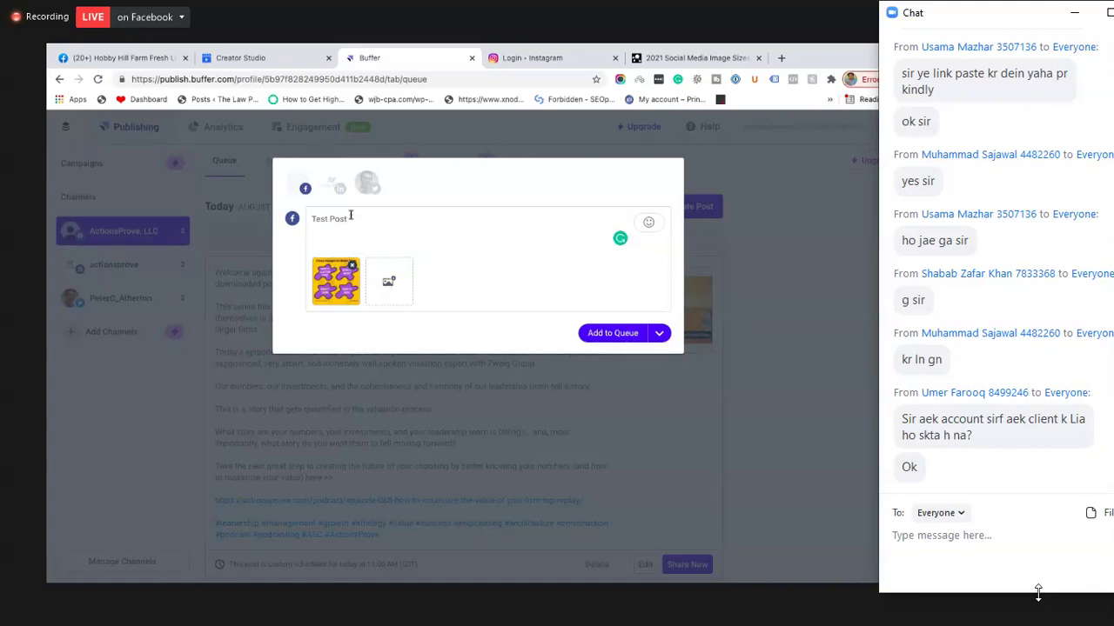
pyautogui.click(367, 188)
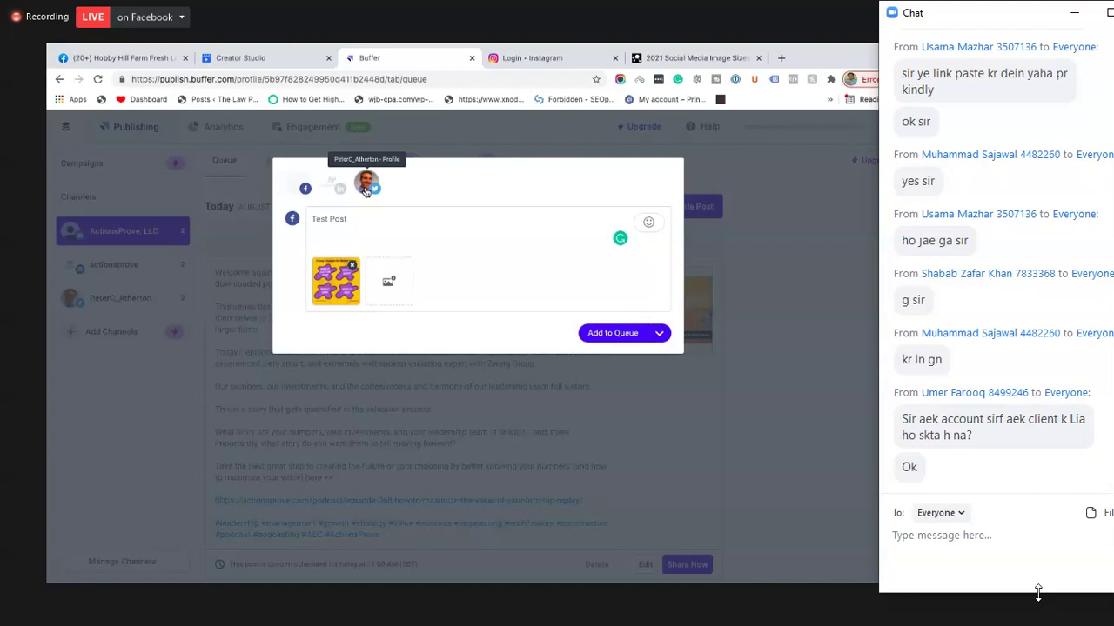
pyautogui.click(369, 192)
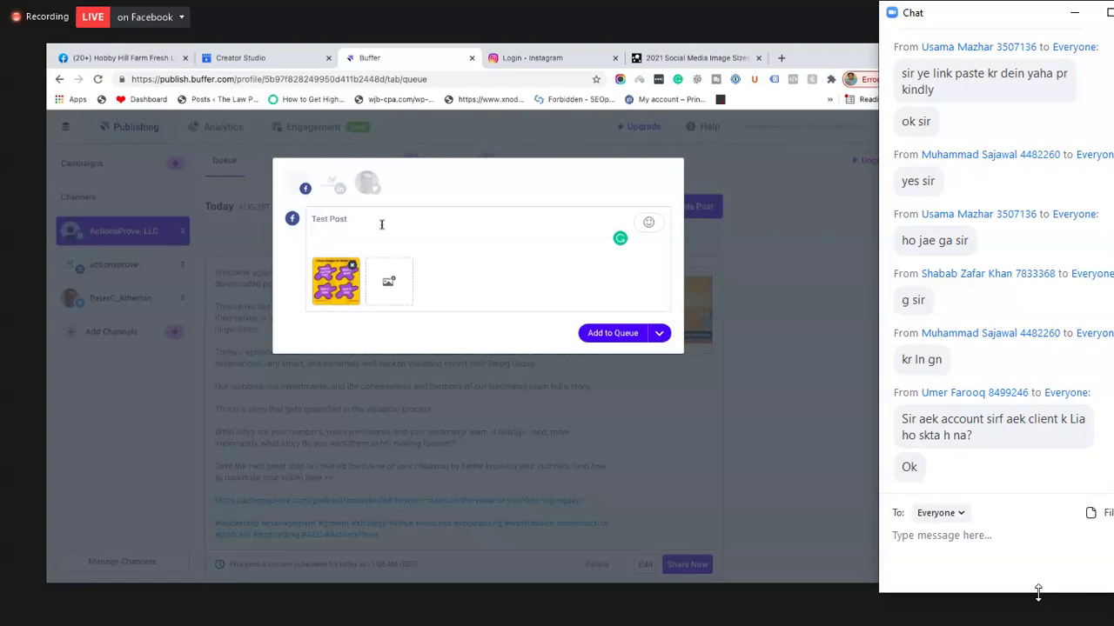
pyautogui.click(370, 188)
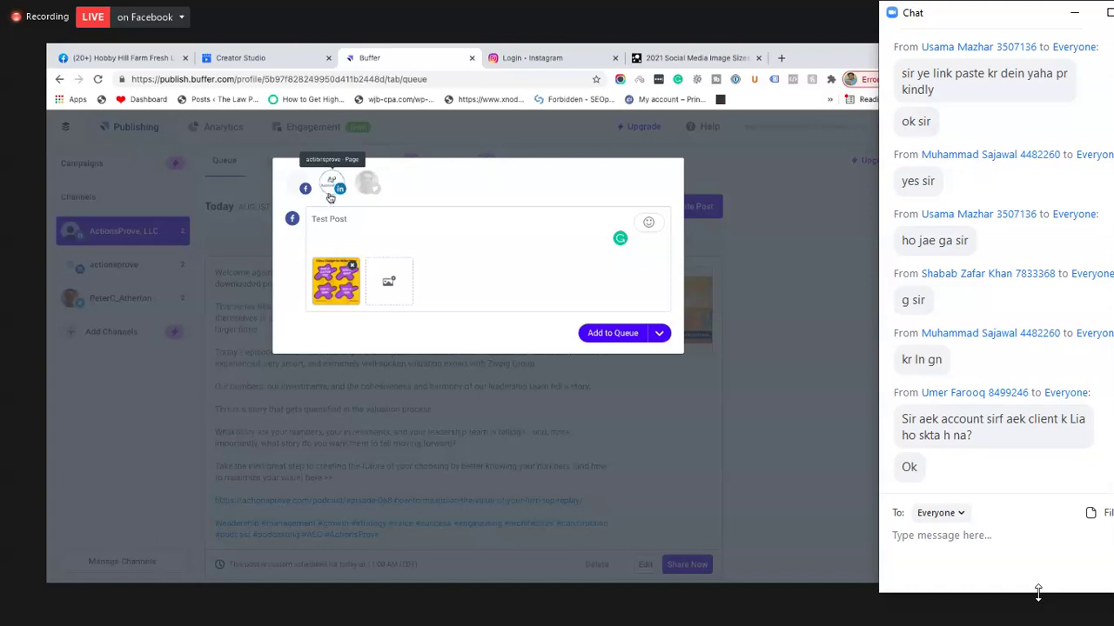
pyautogui.click(364, 184)
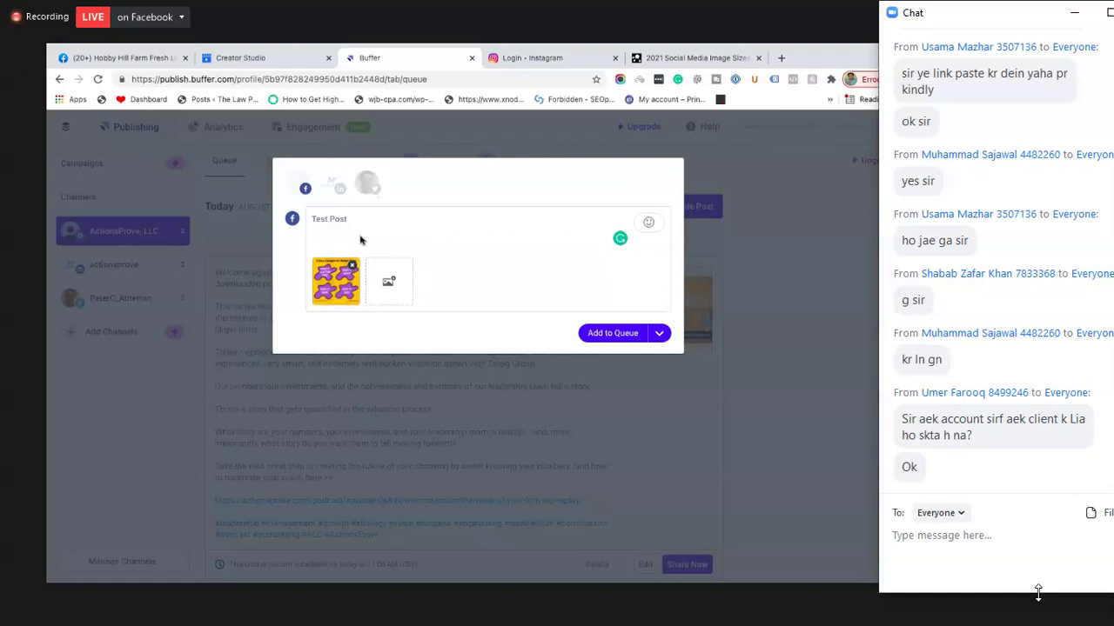
# Step: Add the actionsprove LinkedIn page and the Twitter profile to the post's channels, and open the Twitter version for editing
pyautogui.click(336, 190)
pyautogui.click(372, 339)
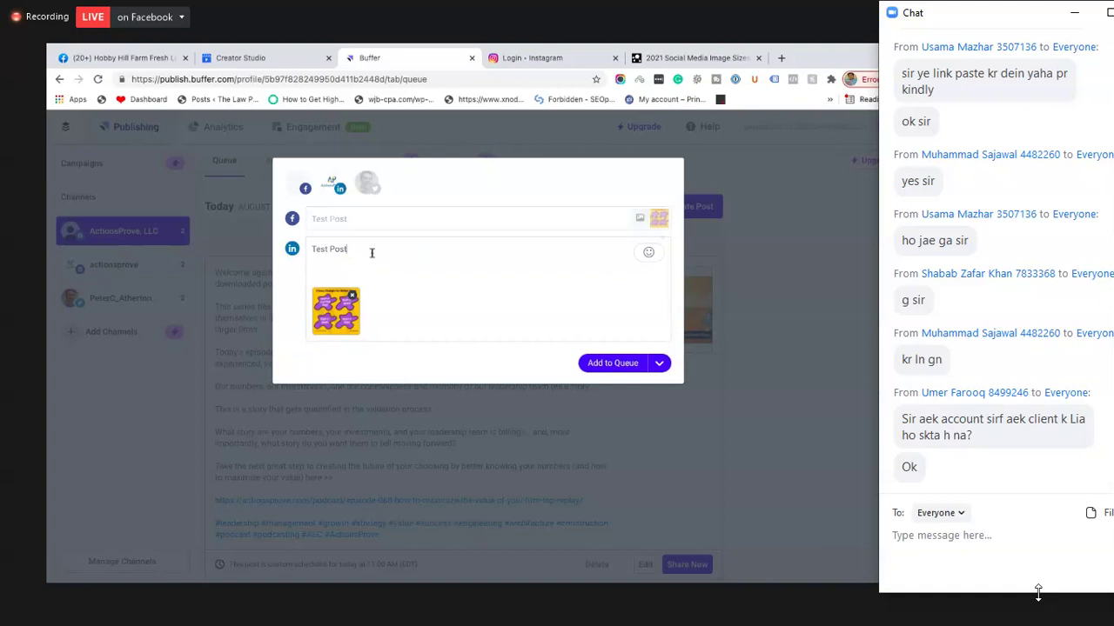
pyautogui.click(363, 187)
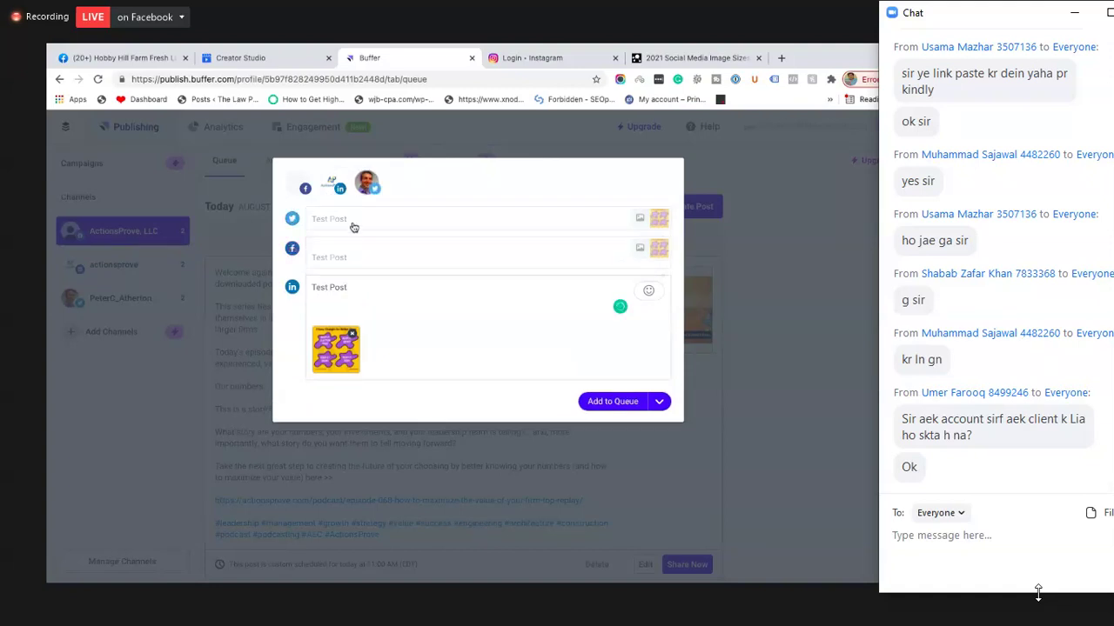
pyautogui.click(350, 222)
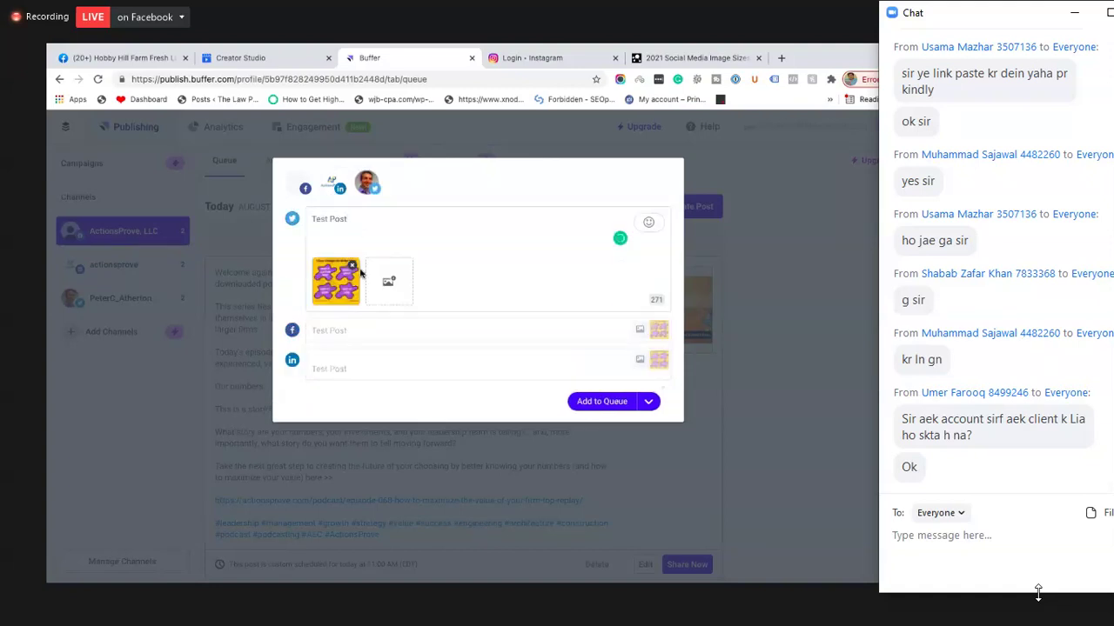
# Step: Inspect the scheduling calendar for the combined Twitter, Facebook and LinkedIn posts without picking a date
pyautogui.click(653, 404)
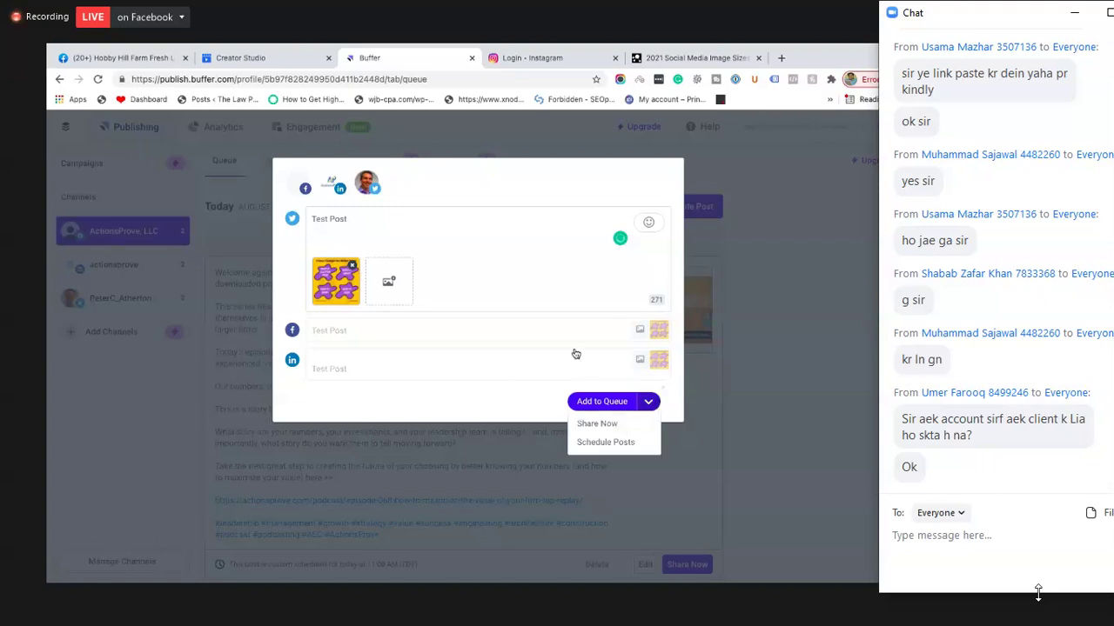
pyautogui.click(599, 442)
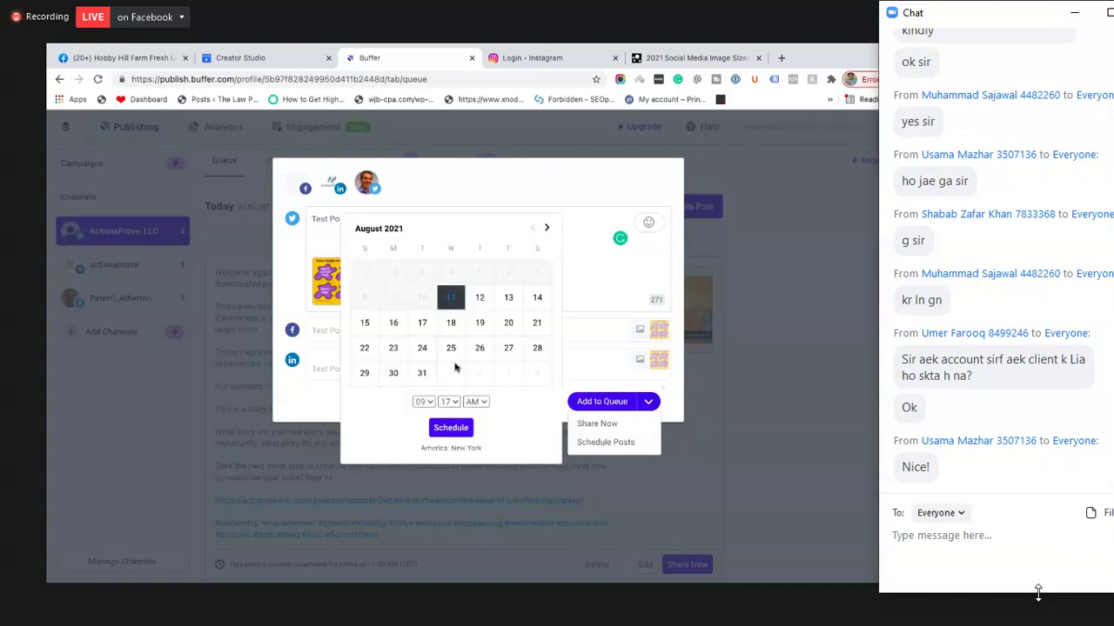
pyautogui.click(586, 252)
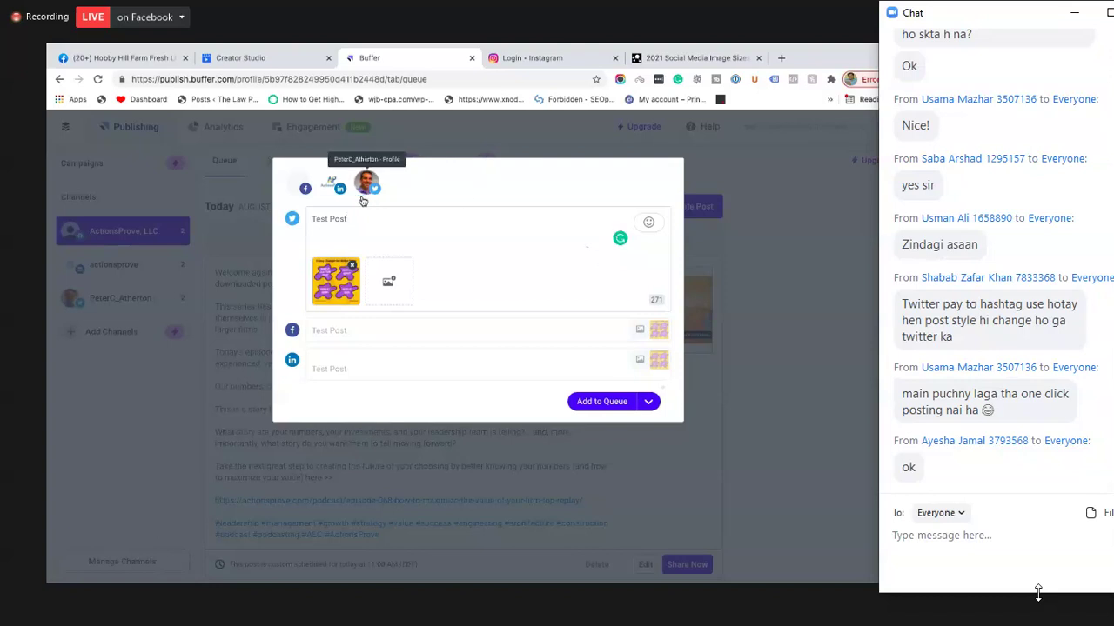
# Step: Compare the LinkedIn and Twitter versions, try adding blank lines below "Test Post" in the Twitter version, and delete them again
pyautogui.click(389, 351)
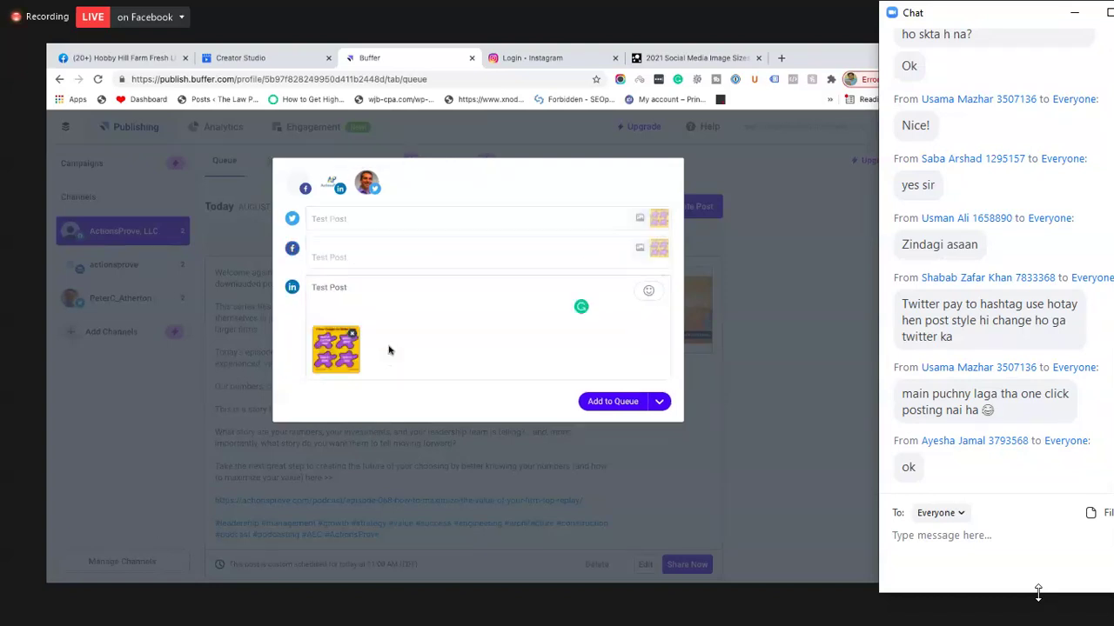
pyautogui.click(354, 229)
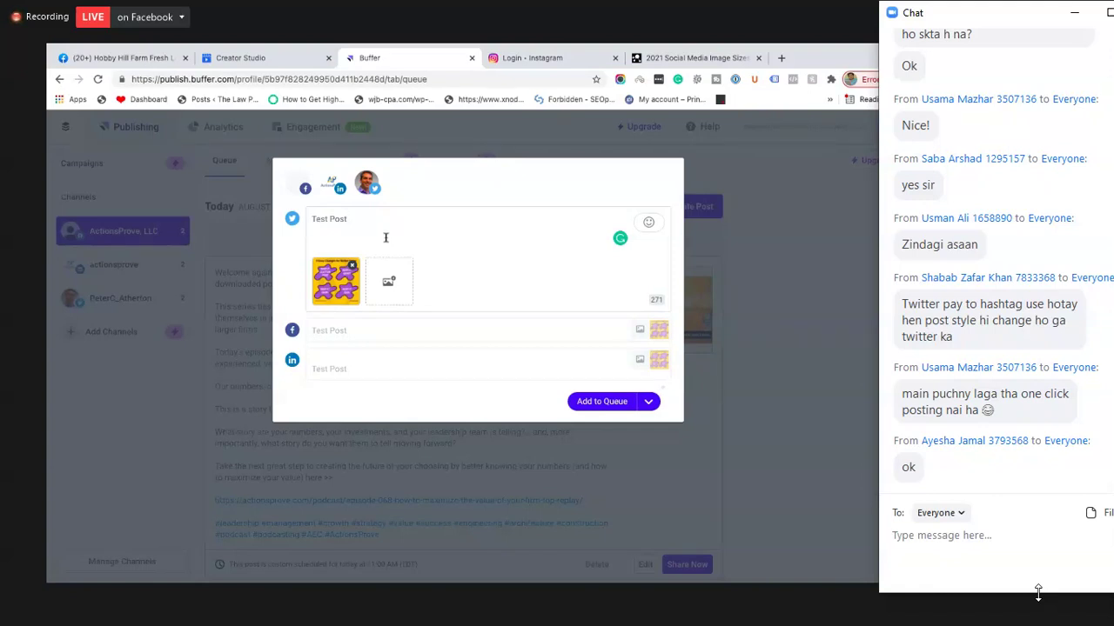
pyautogui.press('Return')
pyautogui.press('Return')
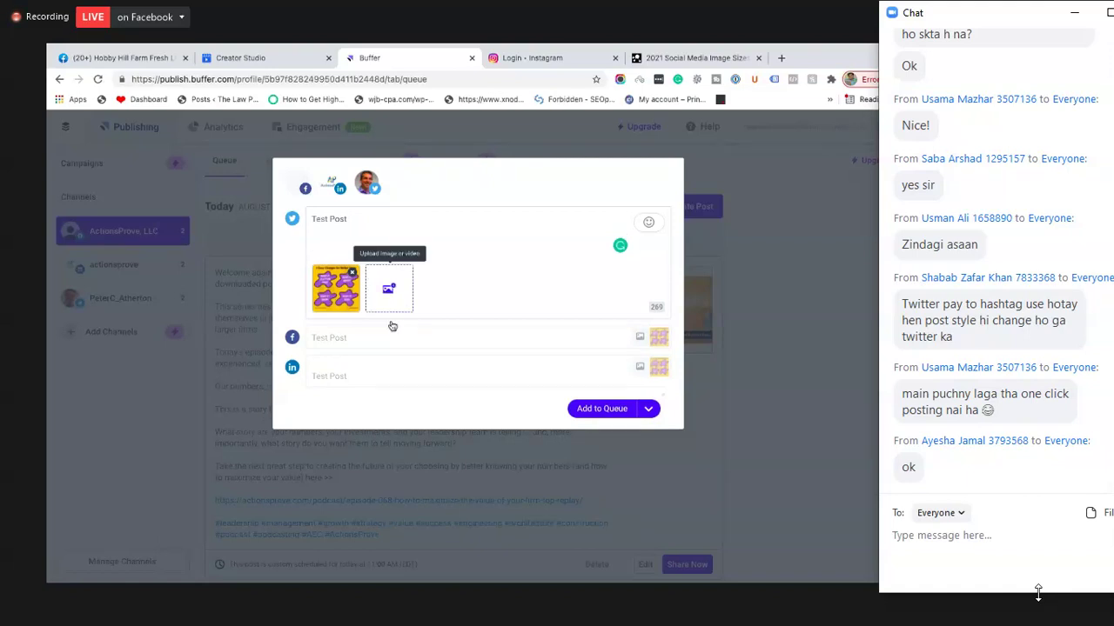
pyautogui.click(354, 376)
pyautogui.click(341, 225)
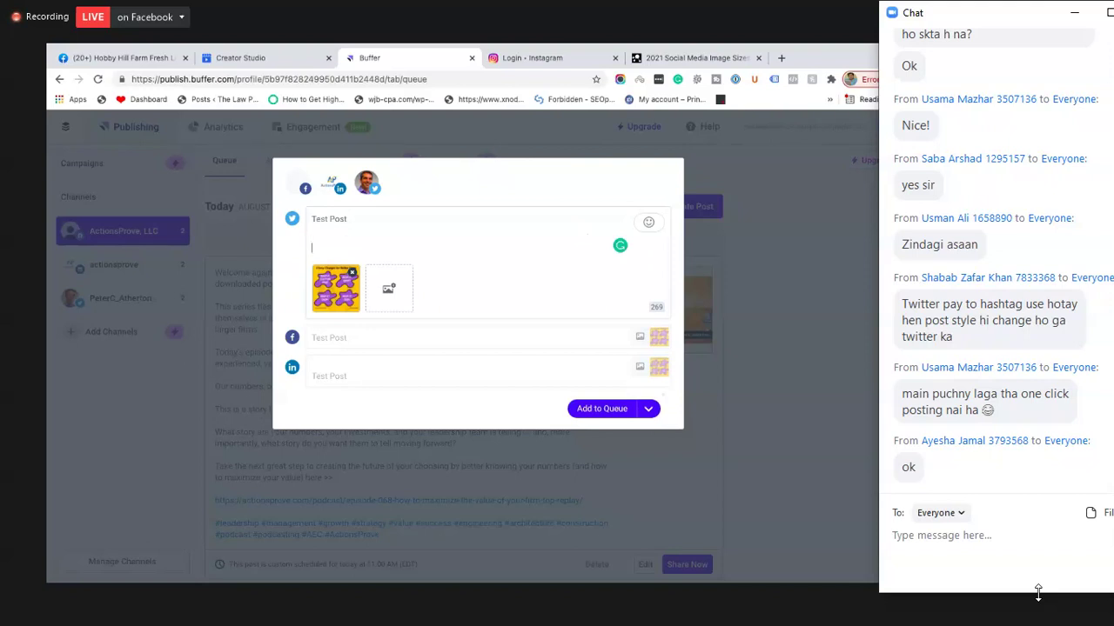
pyautogui.press('BackSpace')
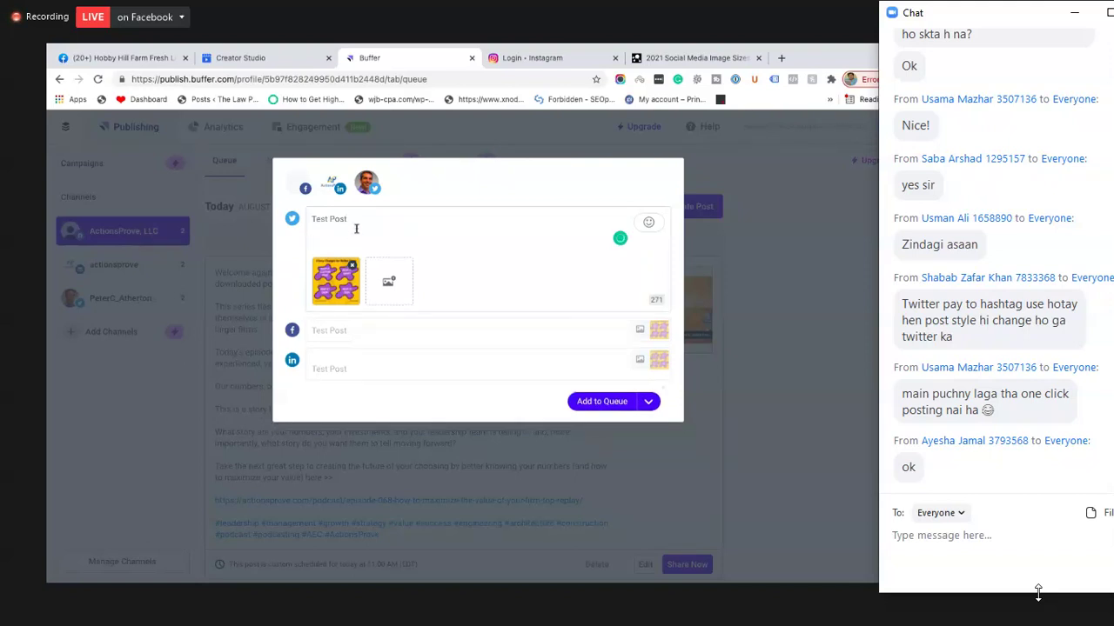
# Step: Remove the Twitter profile from the post's channels and add it back
pyautogui.click(652, 404)
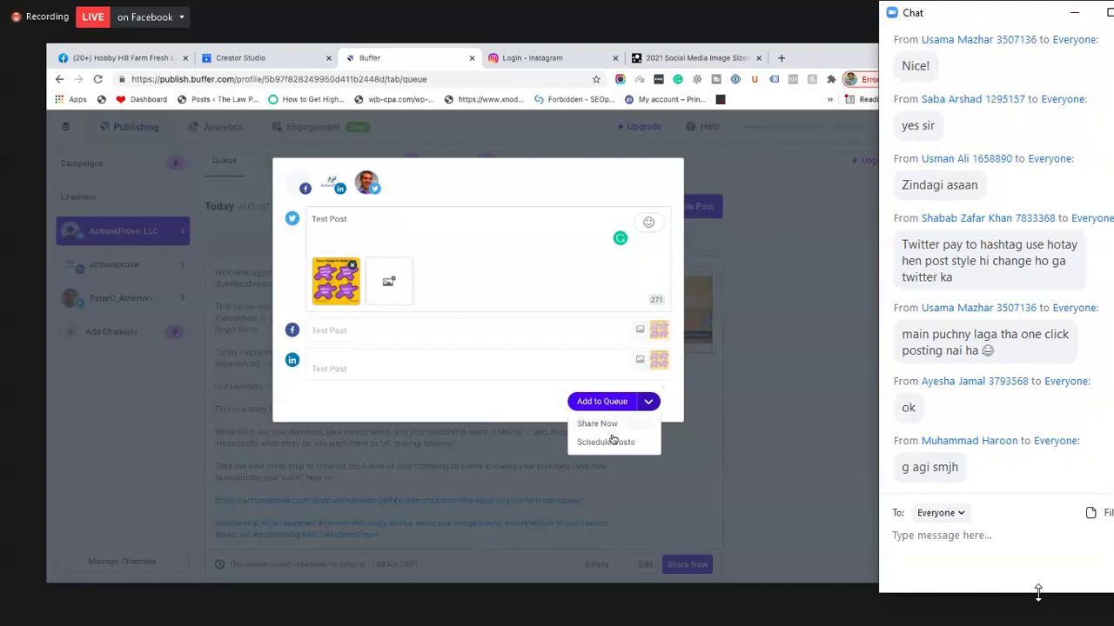
pyautogui.click(536, 252)
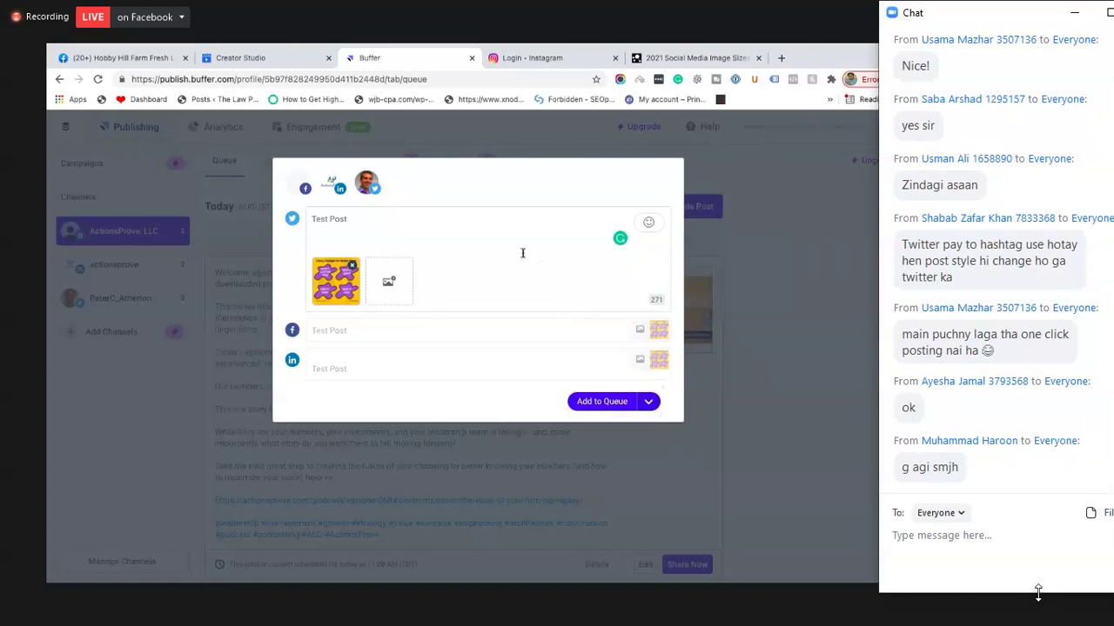
pyautogui.click(366, 183)
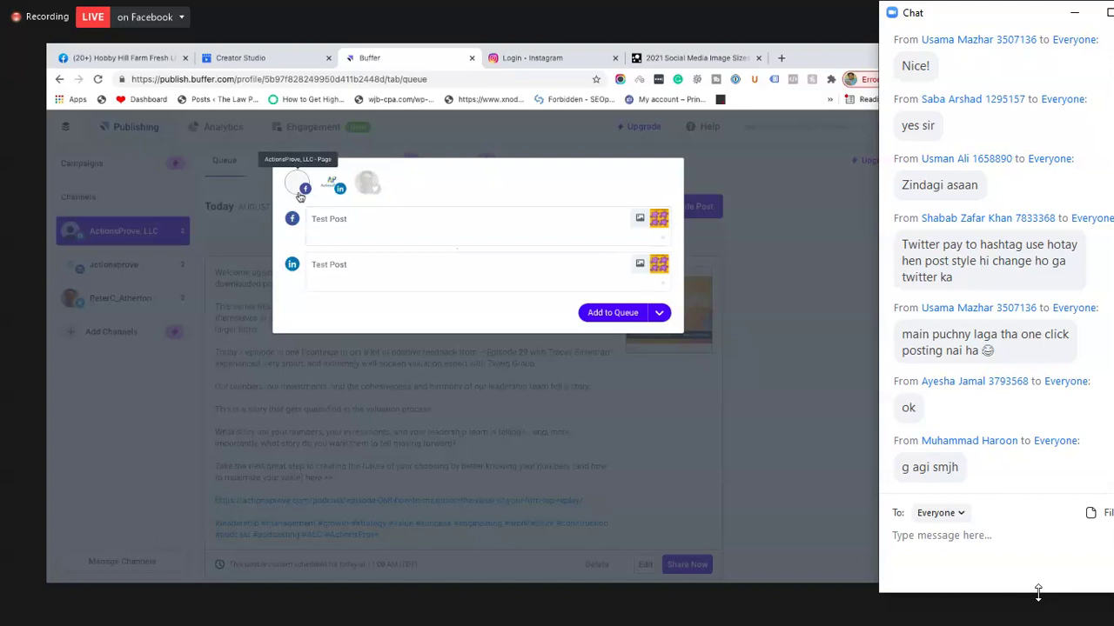
pyautogui.click(367, 184)
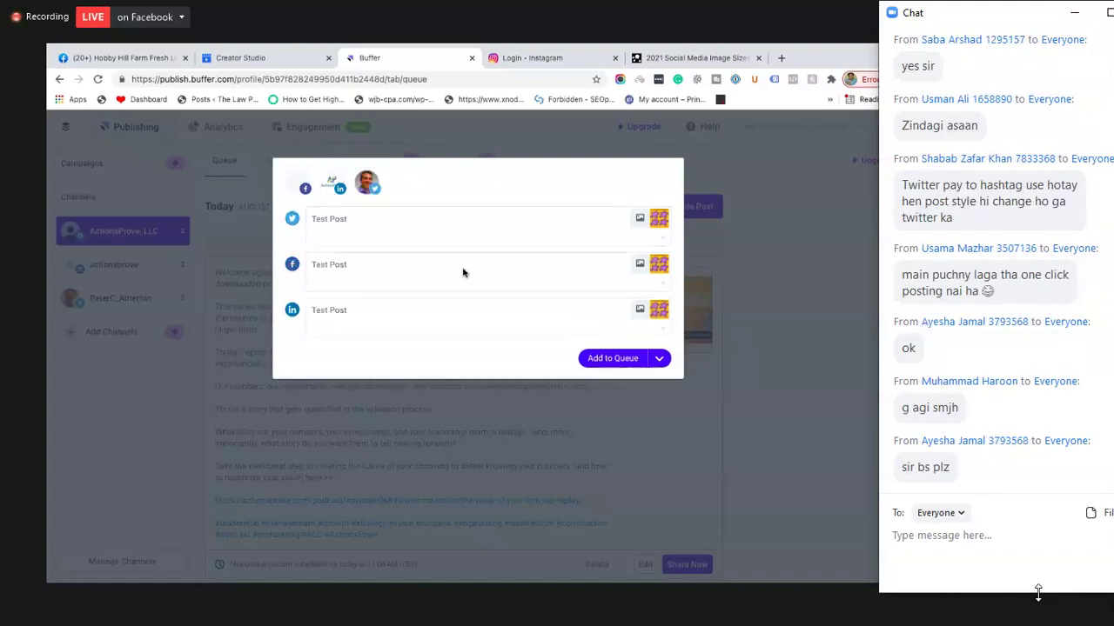
# Step: Examine the date, time and time zone settings for scheduling the three channel posts, and close the calendar without scheduling
pyautogui.click(659, 359)
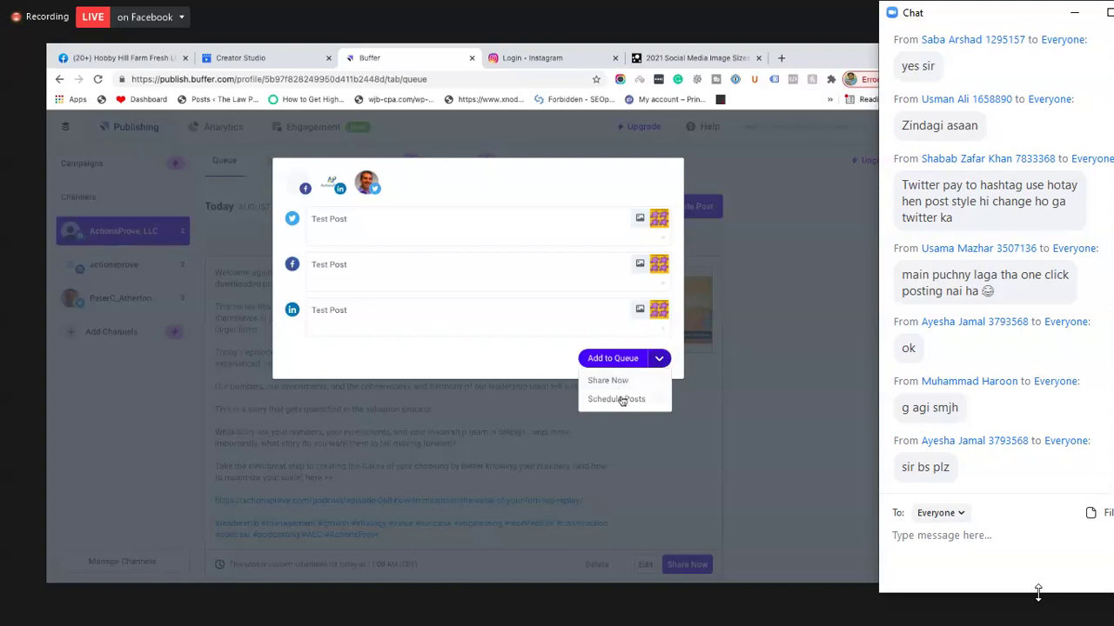
pyautogui.click(619, 399)
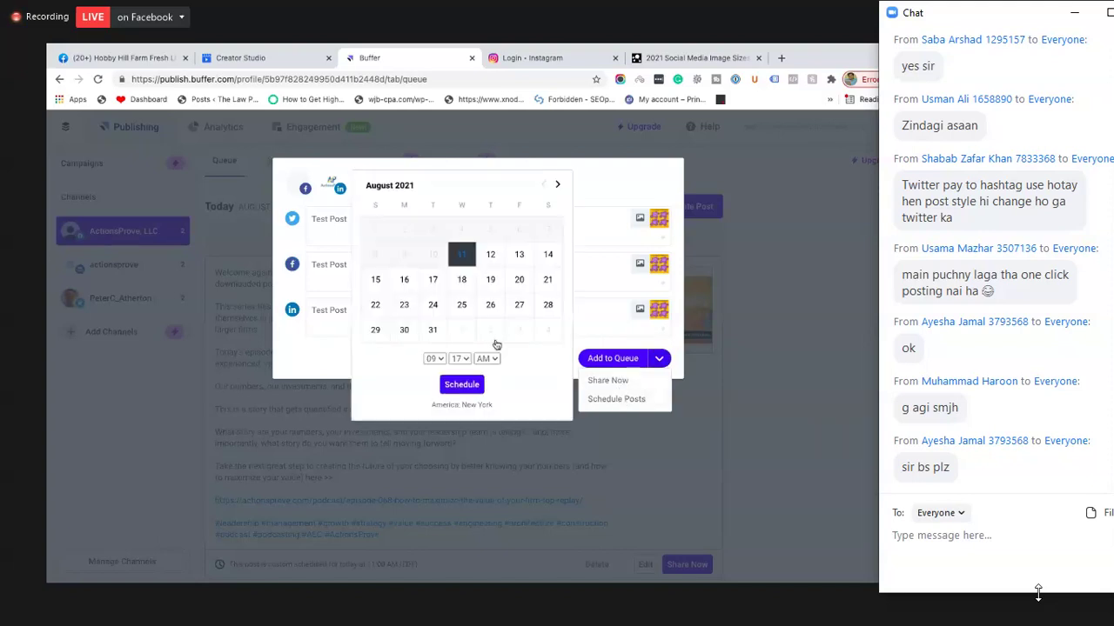
pyautogui.click(583, 198)
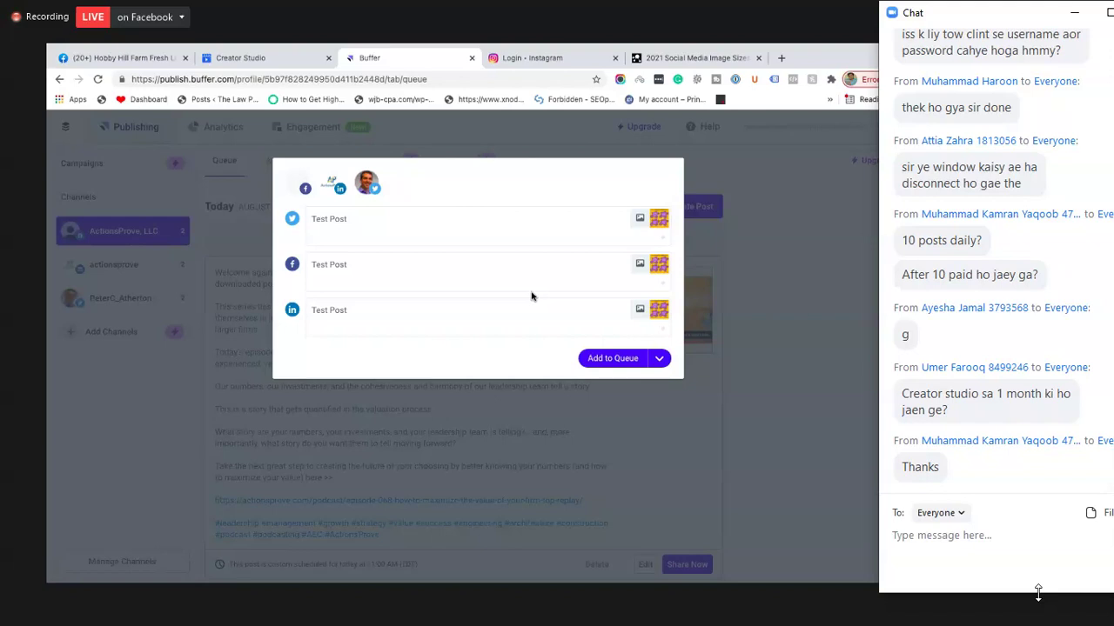
pyautogui.click(660, 359)
pyautogui.click(632, 399)
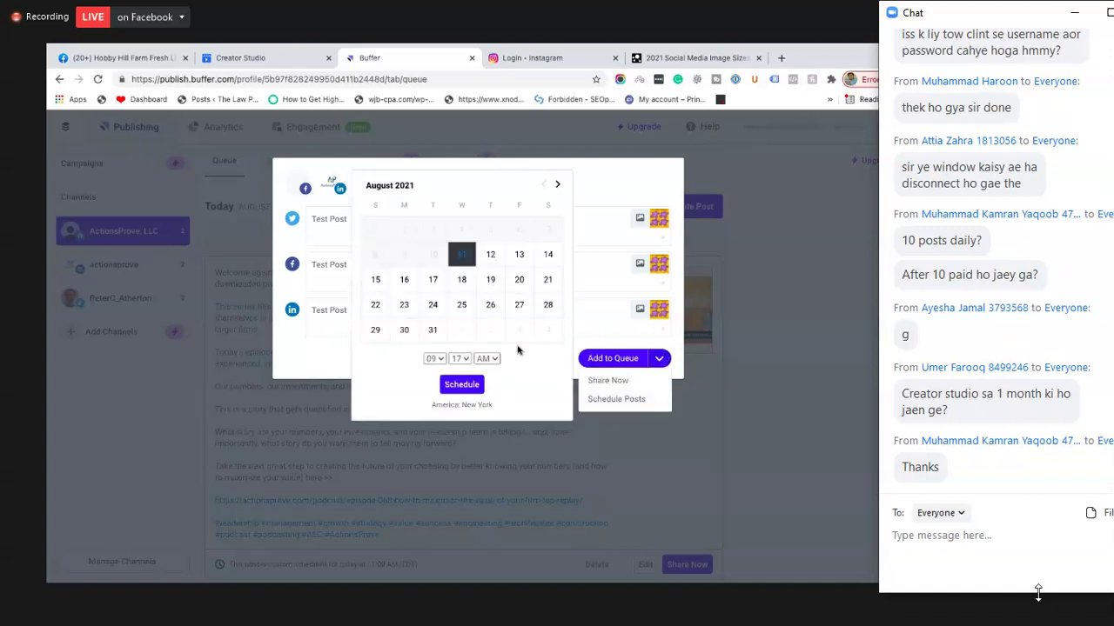
pyautogui.click(604, 191)
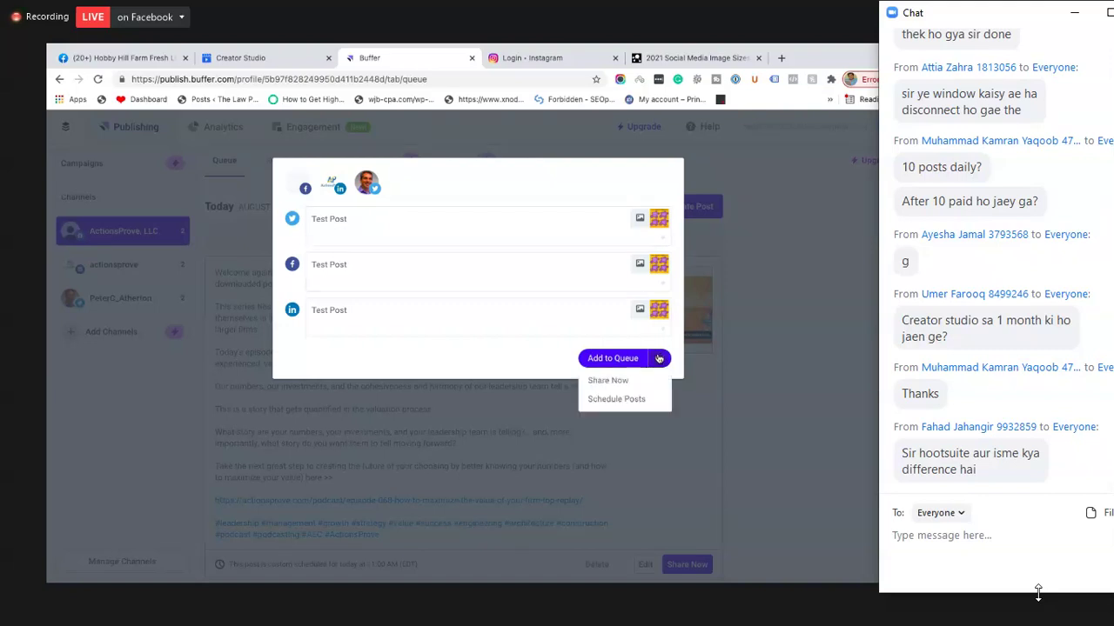
pyautogui.click(602, 399)
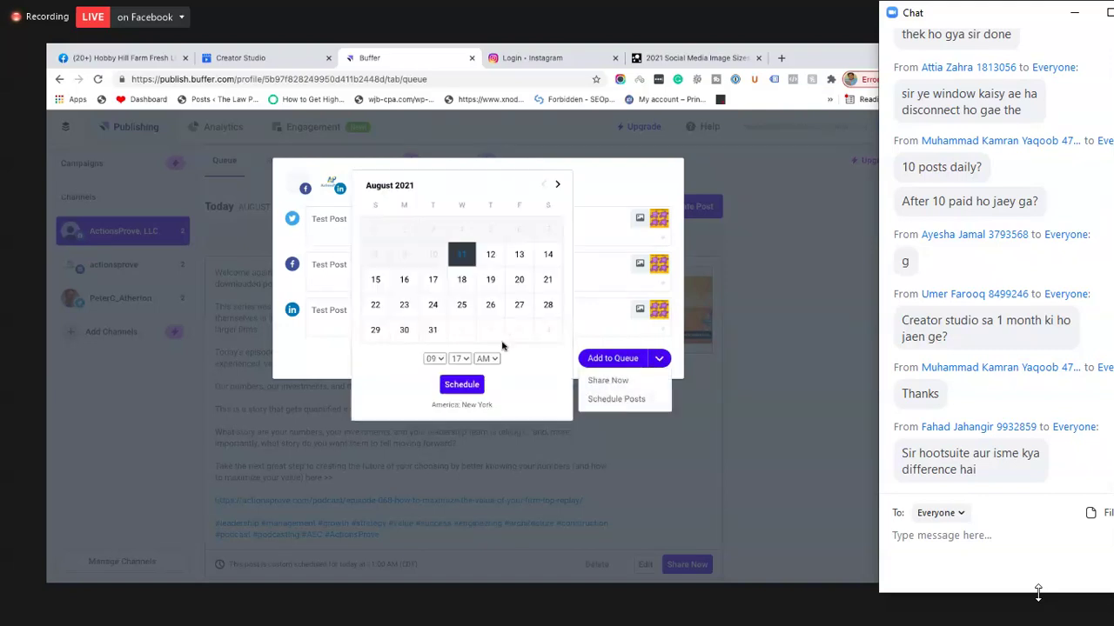
pyautogui.click(609, 194)
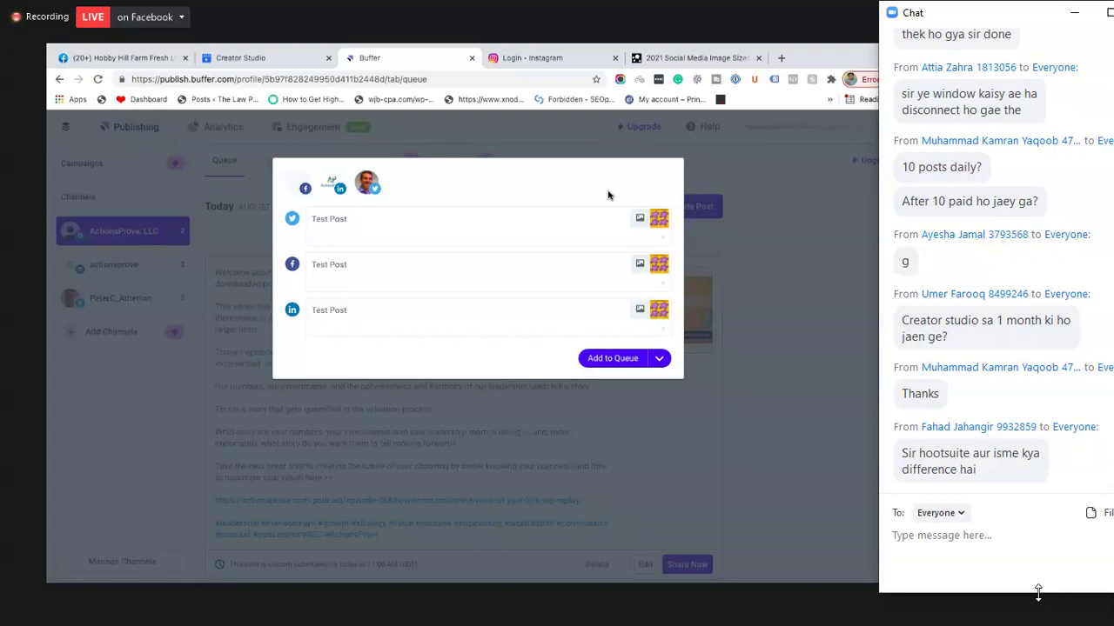
# Step: Try selecting August 12, 2021 as the schedule date for the three posts, and close the calendar without scheduling
pyautogui.click(663, 364)
pyautogui.click(613, 399)
pyautogui.click(486, 260)
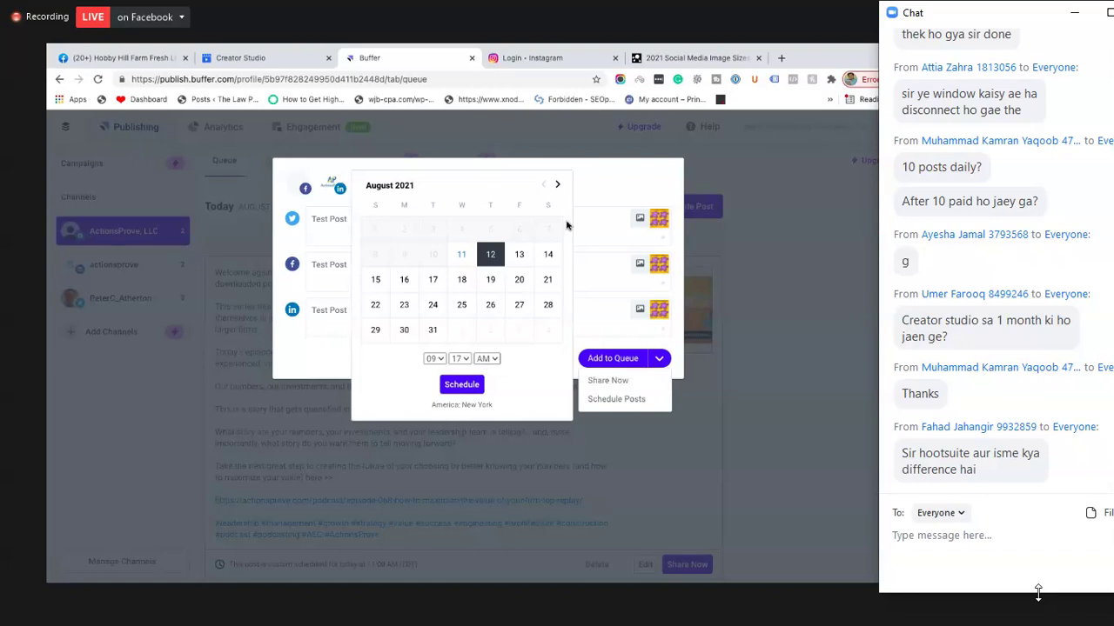
pyautogui.click(612, 193)
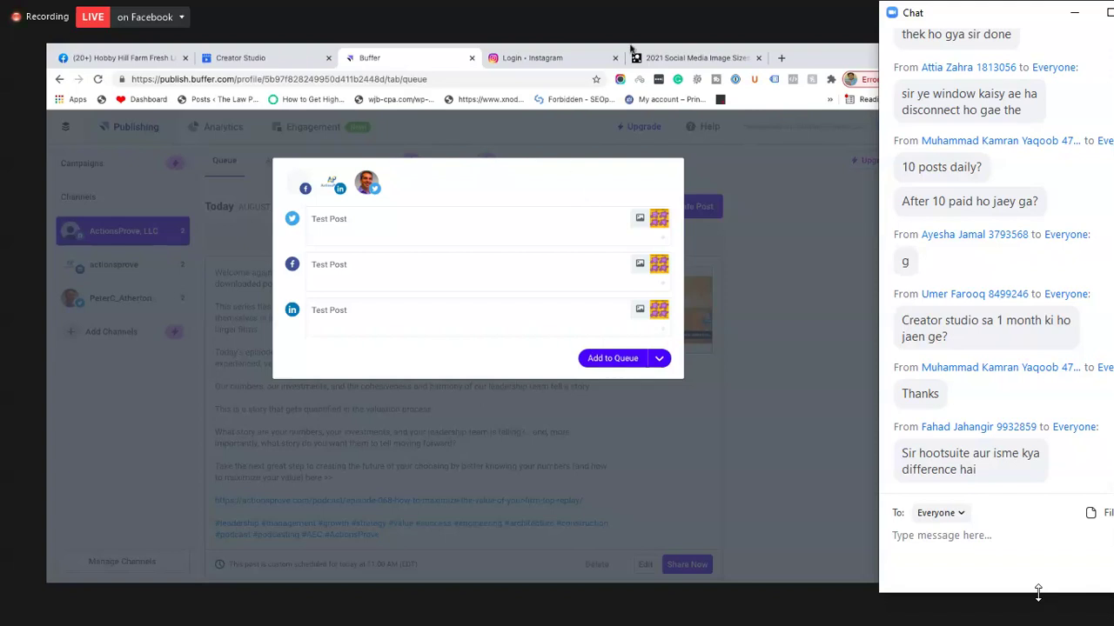
# Step: Examine the Share Now and Schedule Posts alternatives to adding the three channel posts to the queue
pyautogui.moveTo(630, 48)
pyautogui.click(667, 362)
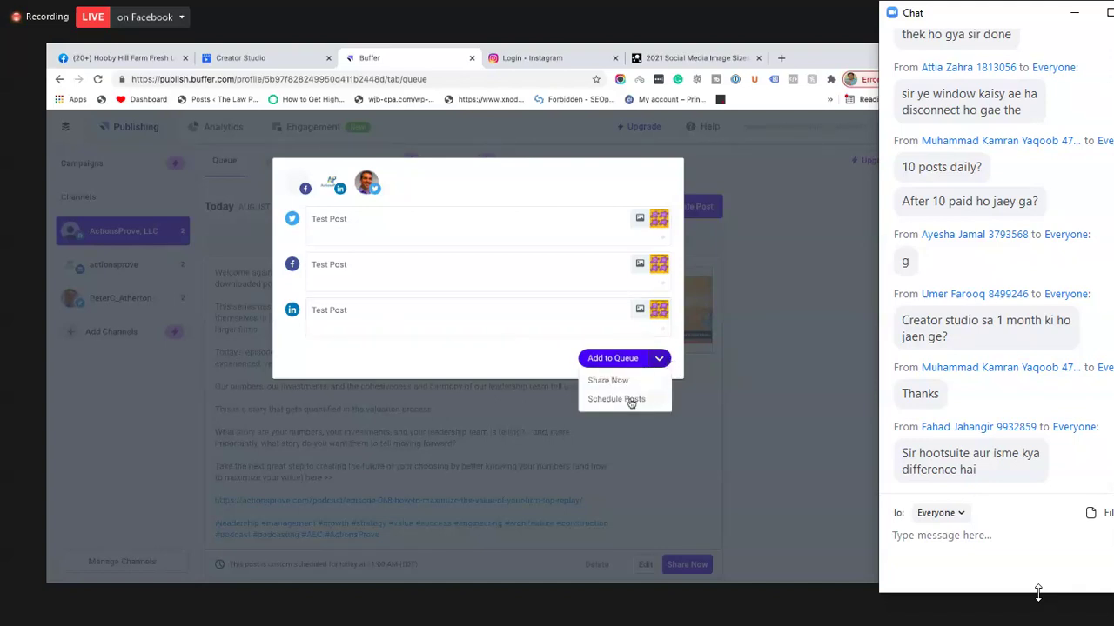
pyautogui.click(504, 349)
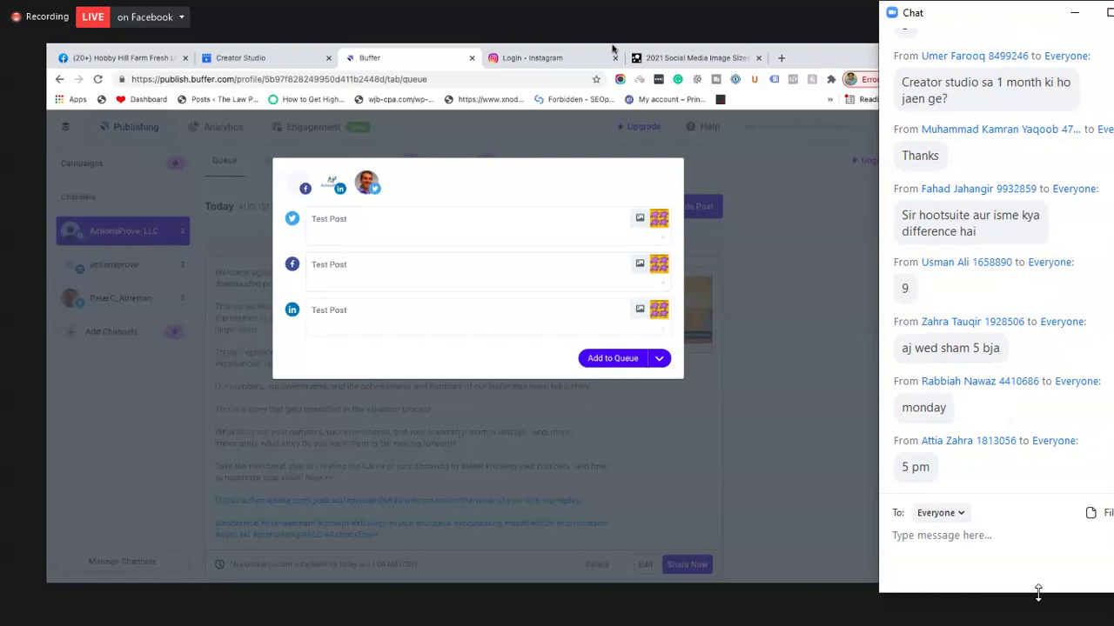
pyautogui.moveTo(612, 48)
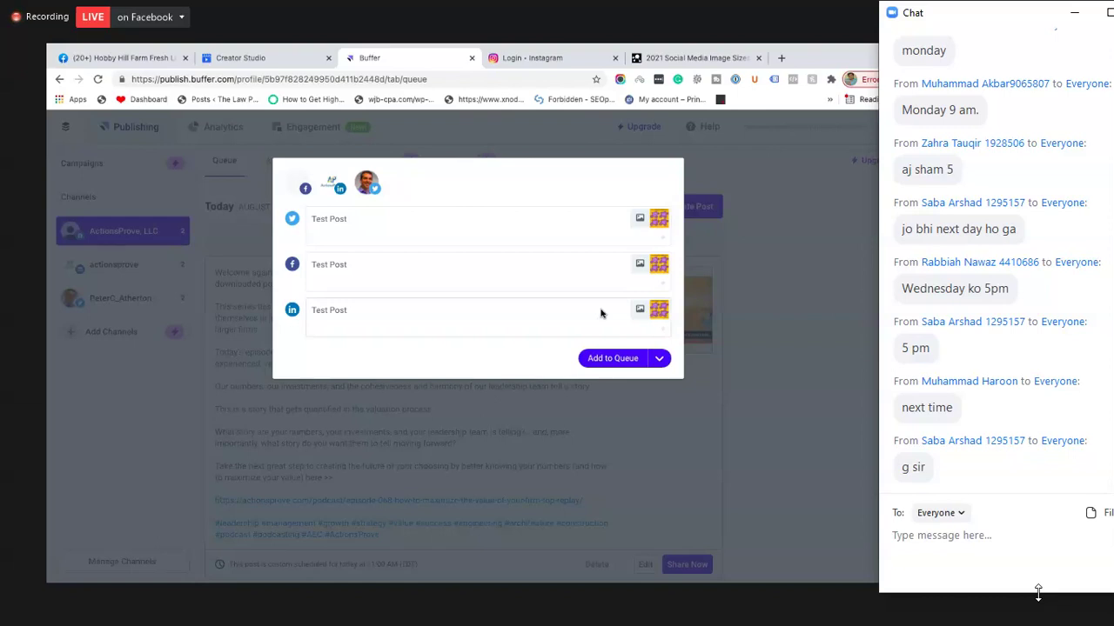
pyautogui.click(660, 359)
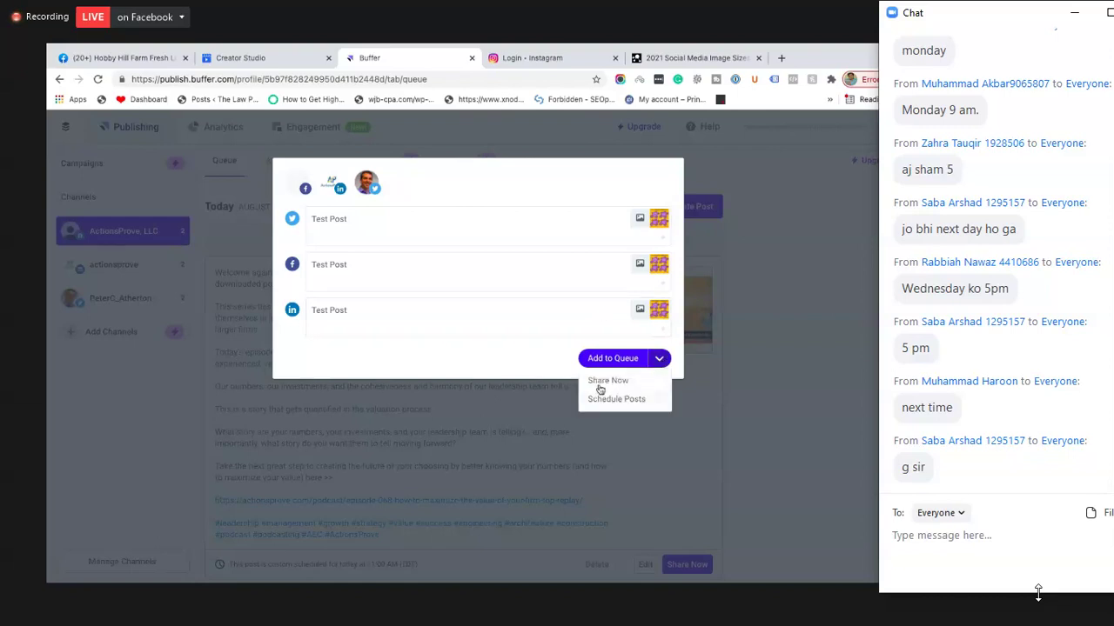
pyautogui.click(531, 355)
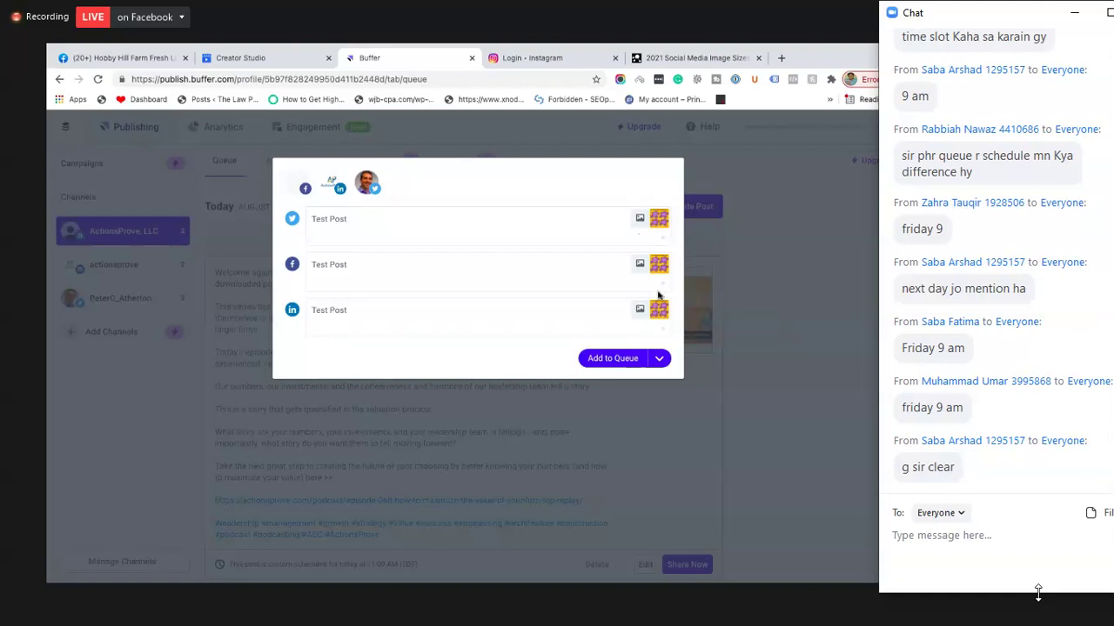
pyautogui.click(654, 359)
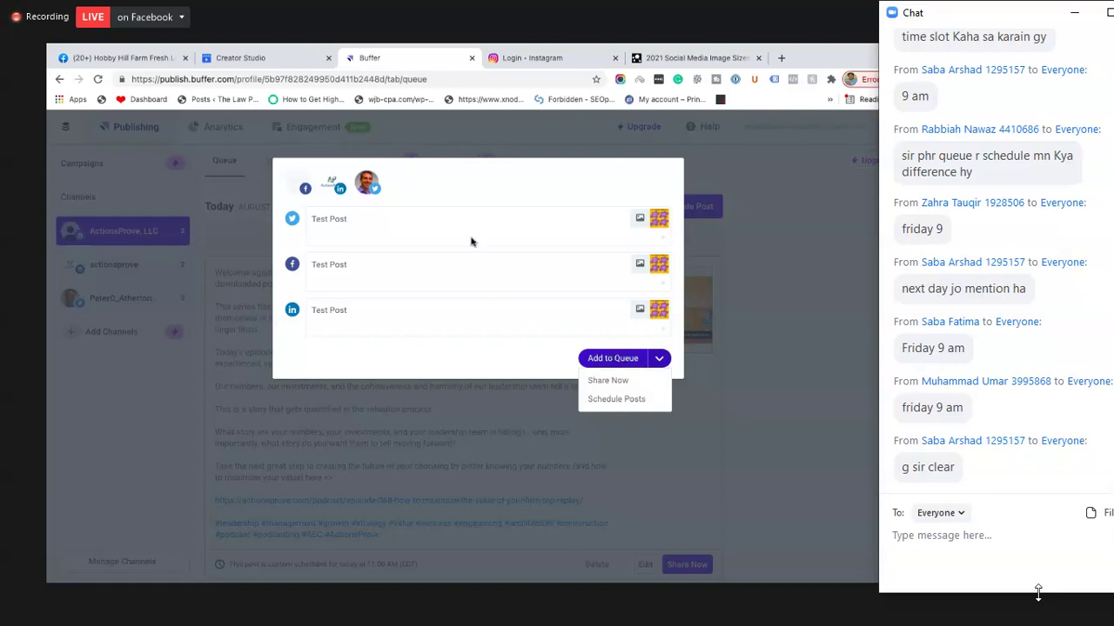
# Step: Remove the LinkedIn and Twitter channels from the test post, keeping only Facebook, and close the post composer without queueing anything
pyautogui.click(305, 190)
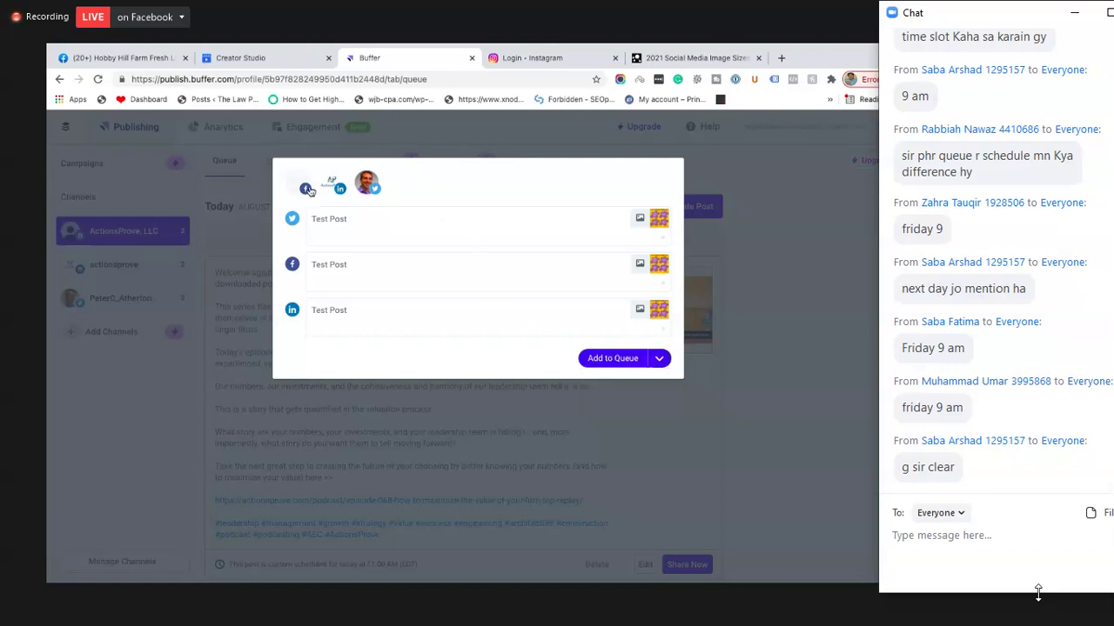
pyautogui.click(338, 190)
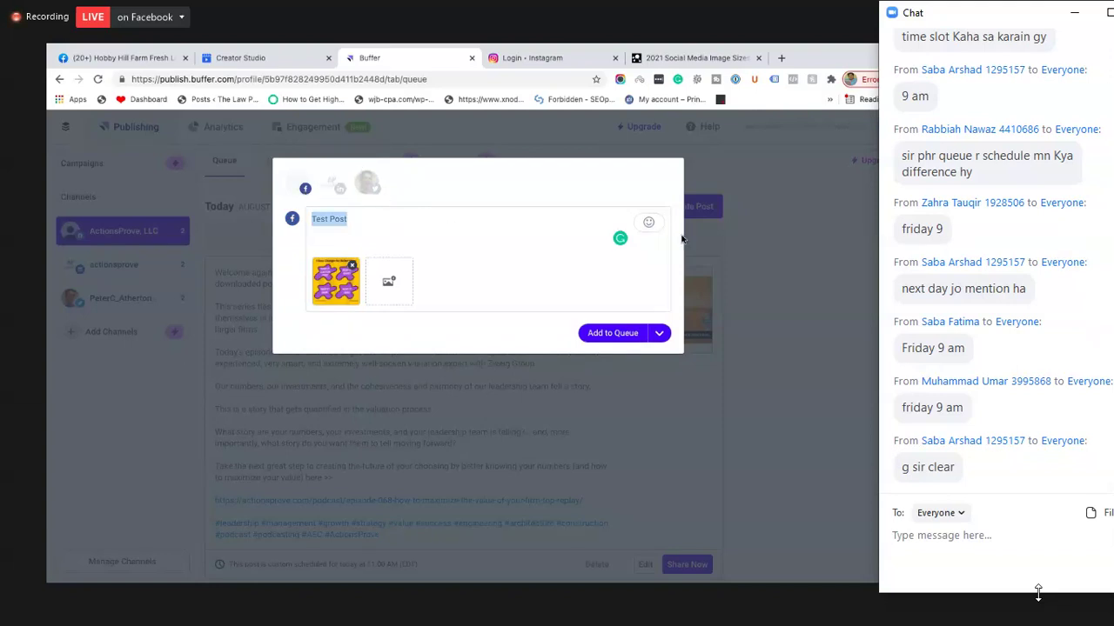
pyautogui.click(760, 435)
pyautogui.press('Escape')
# Step: Examine the dated posting slots and waiting posts in the ActionsProve, LLC Facebook queue
pyautogui.scroll(-3, 475, 209)
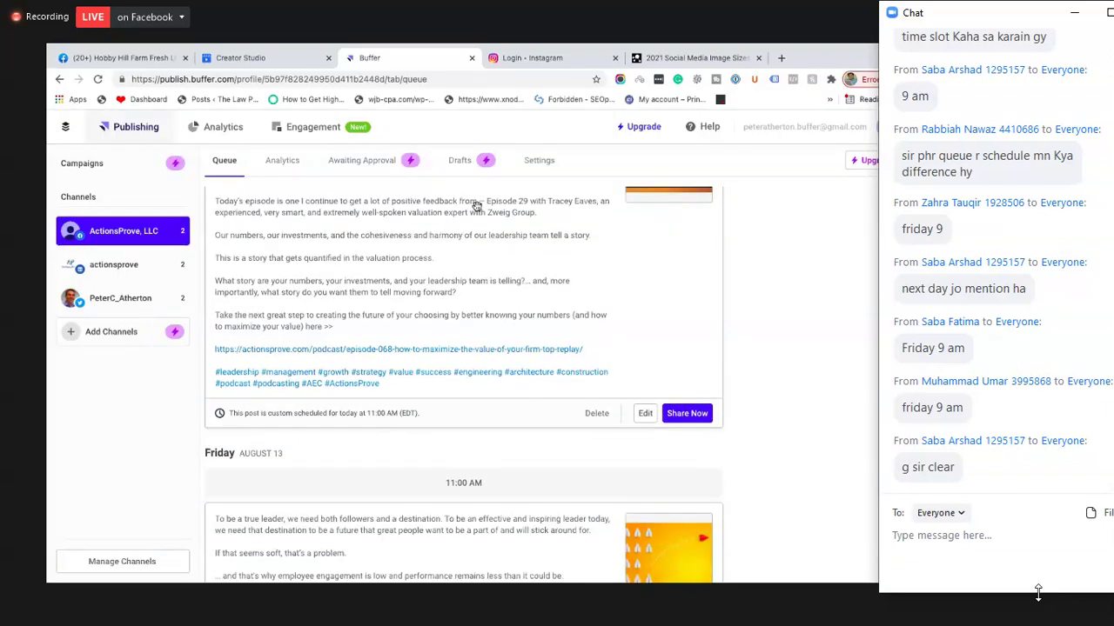
pyautogui.scroll(3, 476, 207)
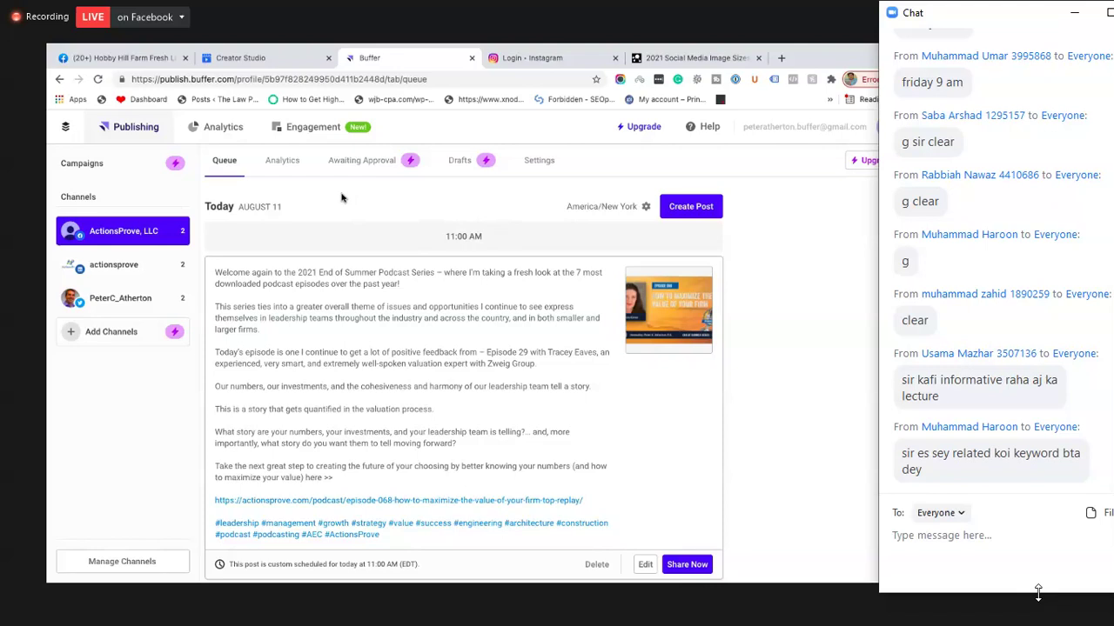
pyautogui.click(114, 237)
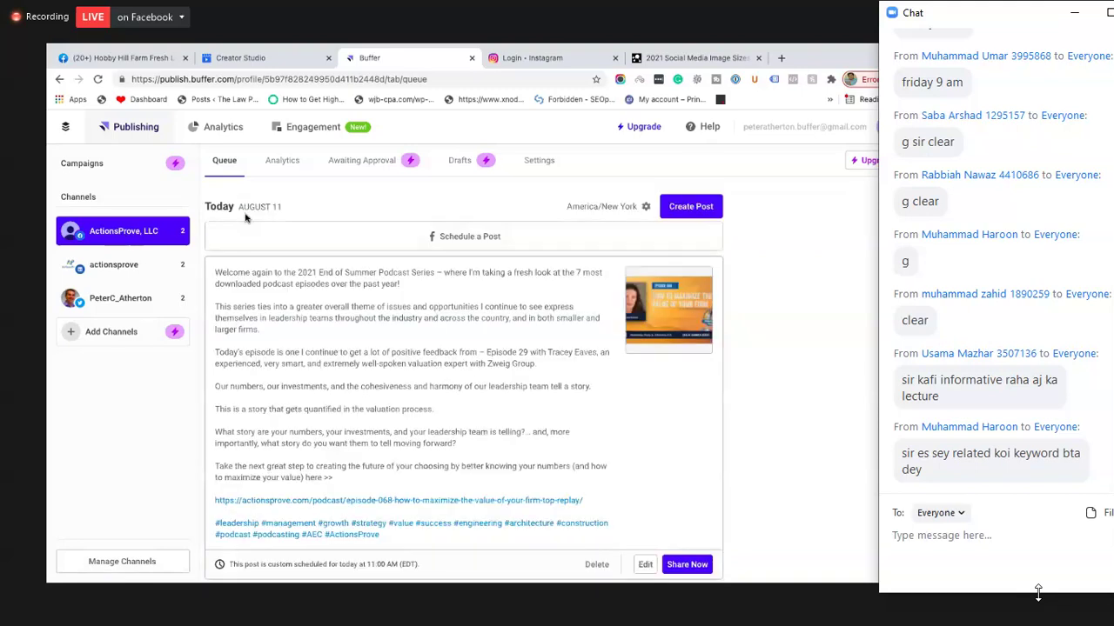
pyautogui.click(646, 209)
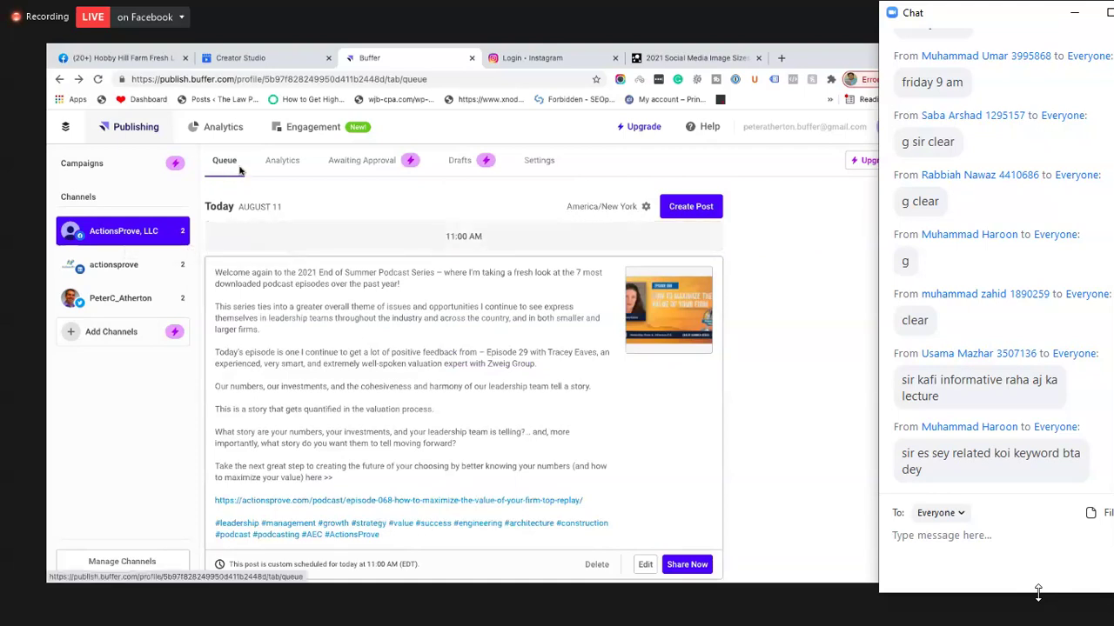
pyautogui.scroll(-10, 568, 407)
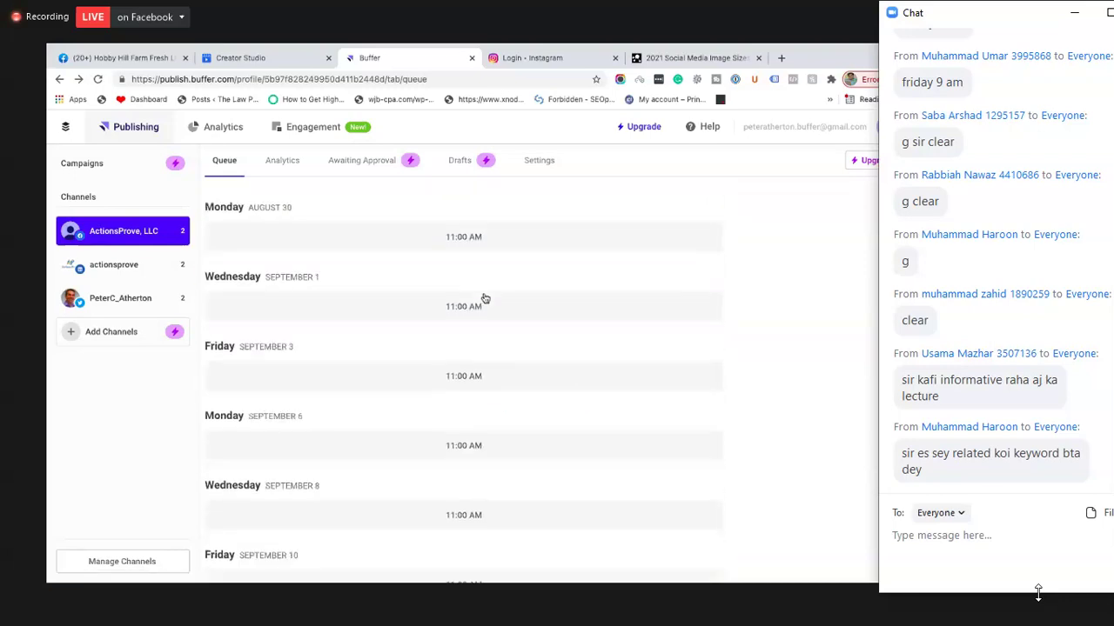
pyautogui.scroll(10, 484, 298)
pyautogui.scroll(-3, 529, 387)
pyautogui.scroll(3, 527, 385)
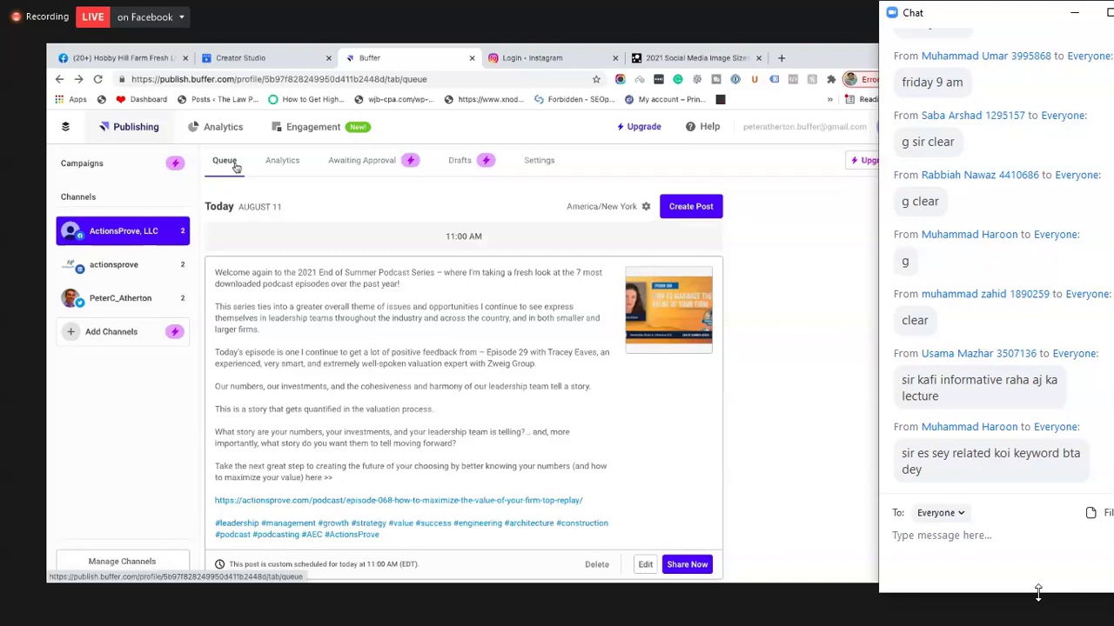
# Step: Open the posting schedule settings of the ActionsProve, LLC Facebook channel
pyautogui.click(548, 165)
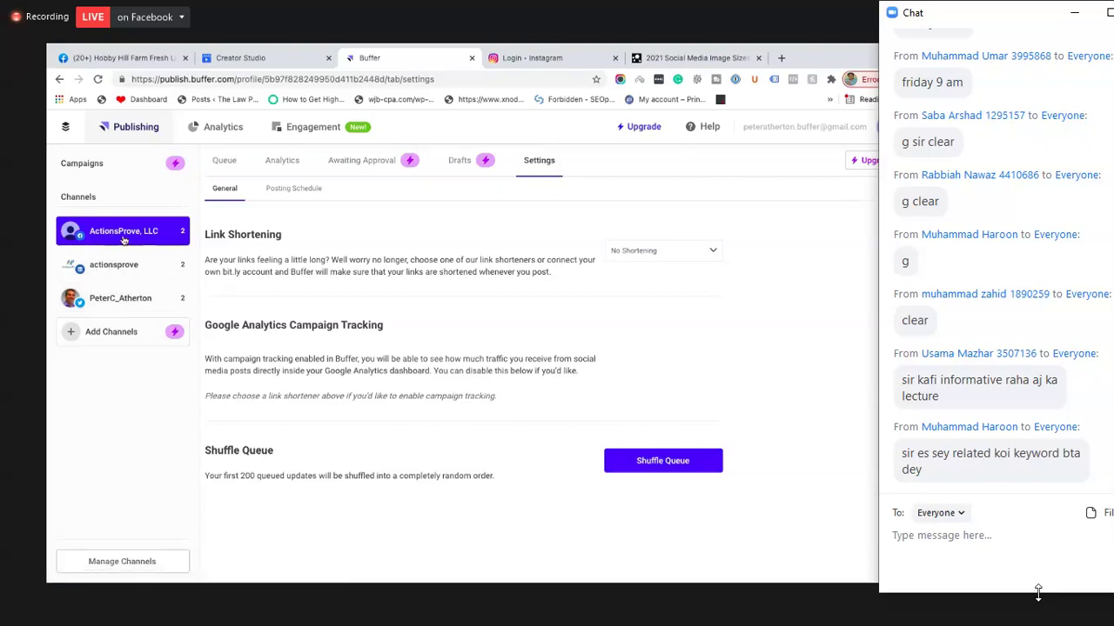
pyautogui.click(221, 169)
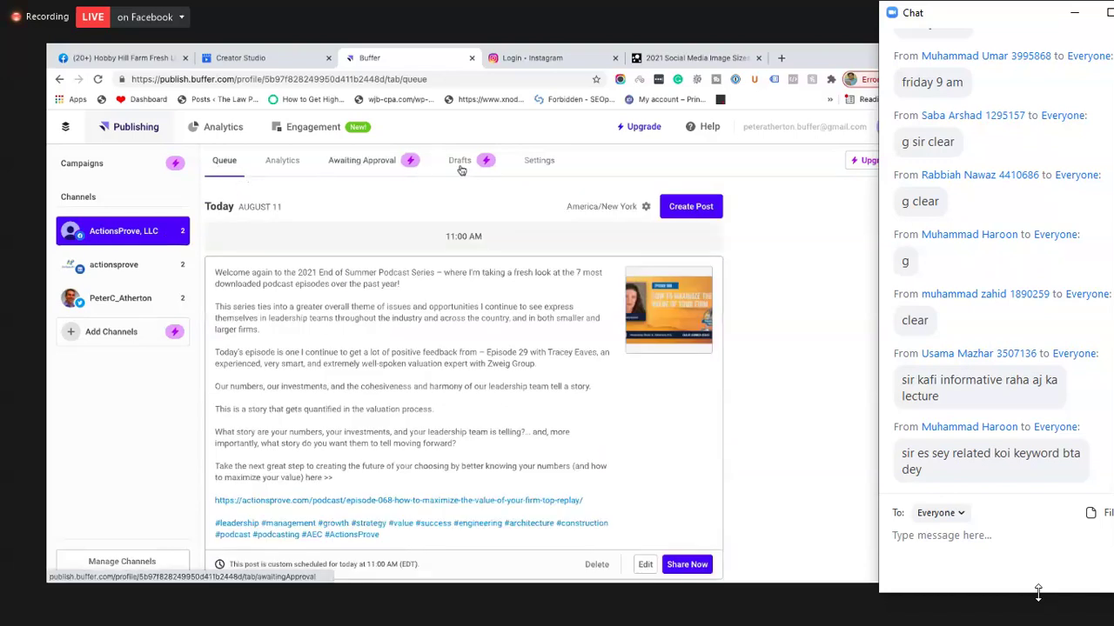
pyautogui.click(541, 162)
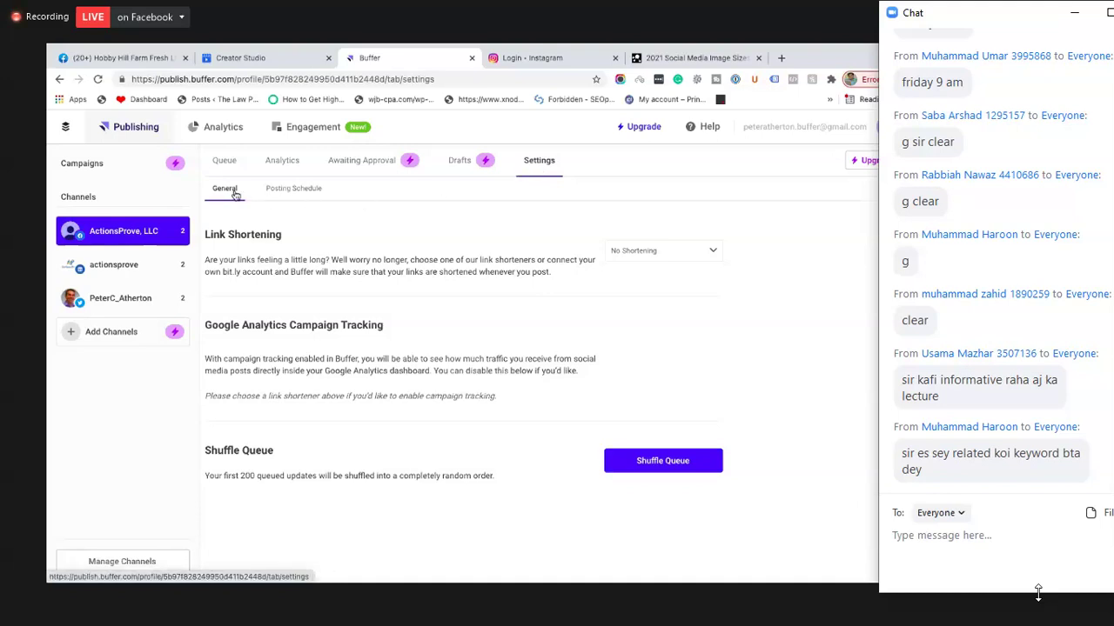
pyautogui.click(299, 196)
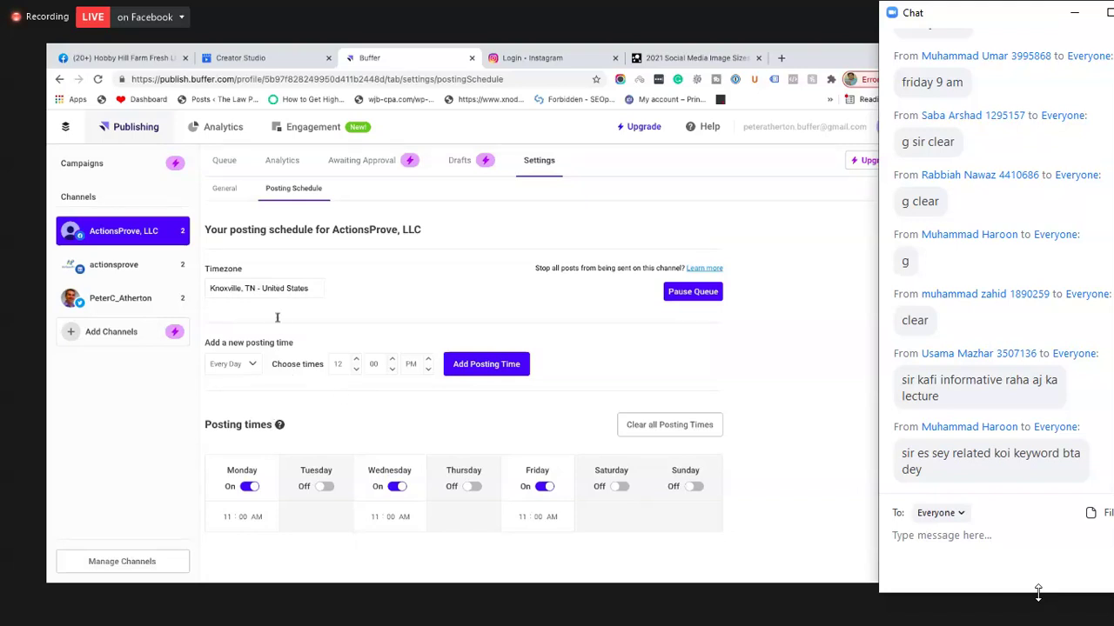
# Step: Set the posting schedule's time zone to New York City, NY - United States
pyautogui.click(247, 292)
pyautogui.click(365, 304)
pyautogui.click(264, 292)
pyautogui.write('Ne')
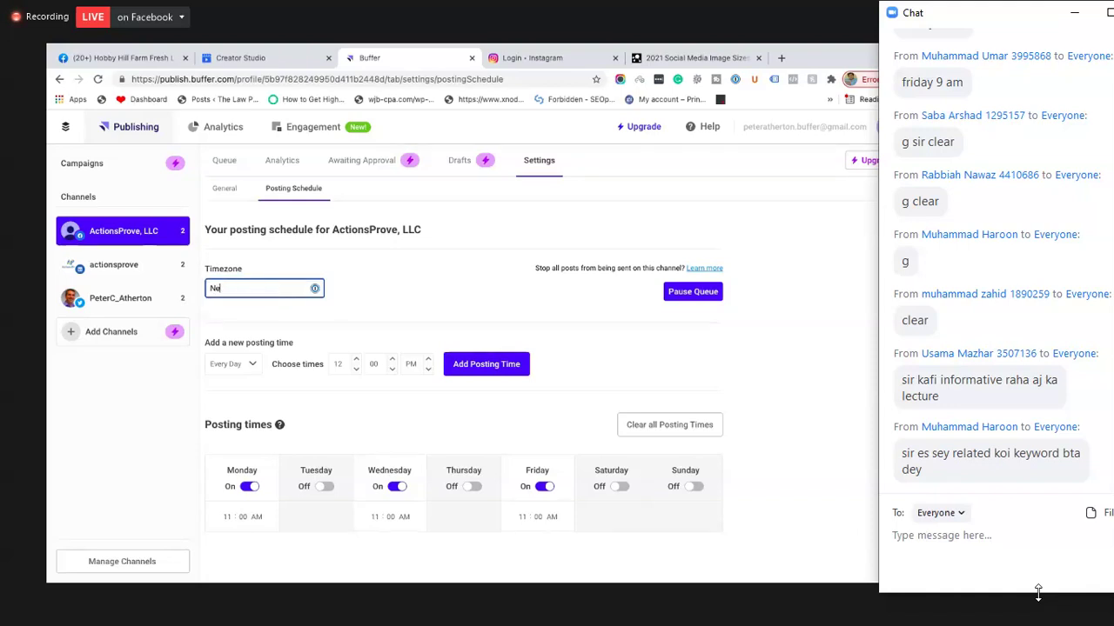
pyautogui.write('w y, NY - United St')
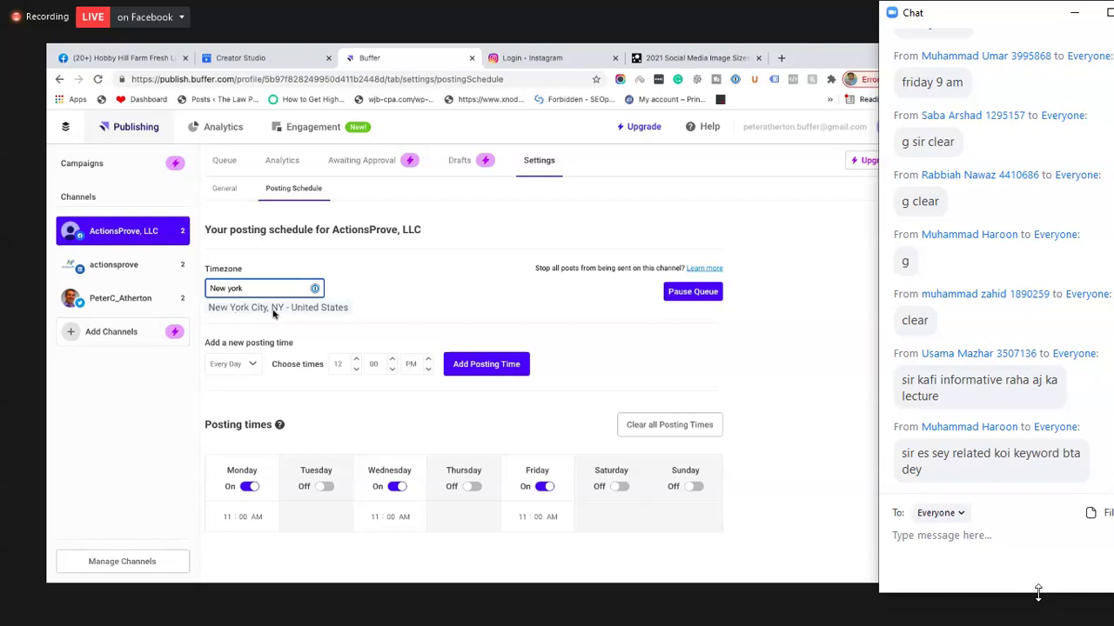
pyautogui.click(274, 313)
pyautogui.click(368, 290)
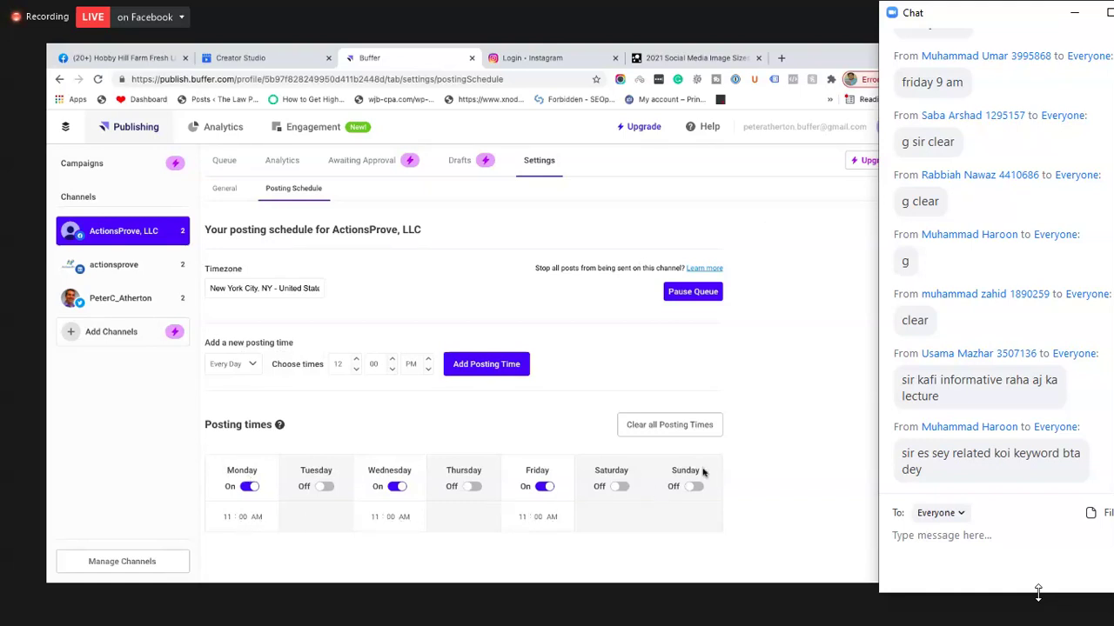
# Step: Clear all posting times for the ActionsProve, LLC channel and confirm emptying the schedule
pyautogui.click(649, 428)
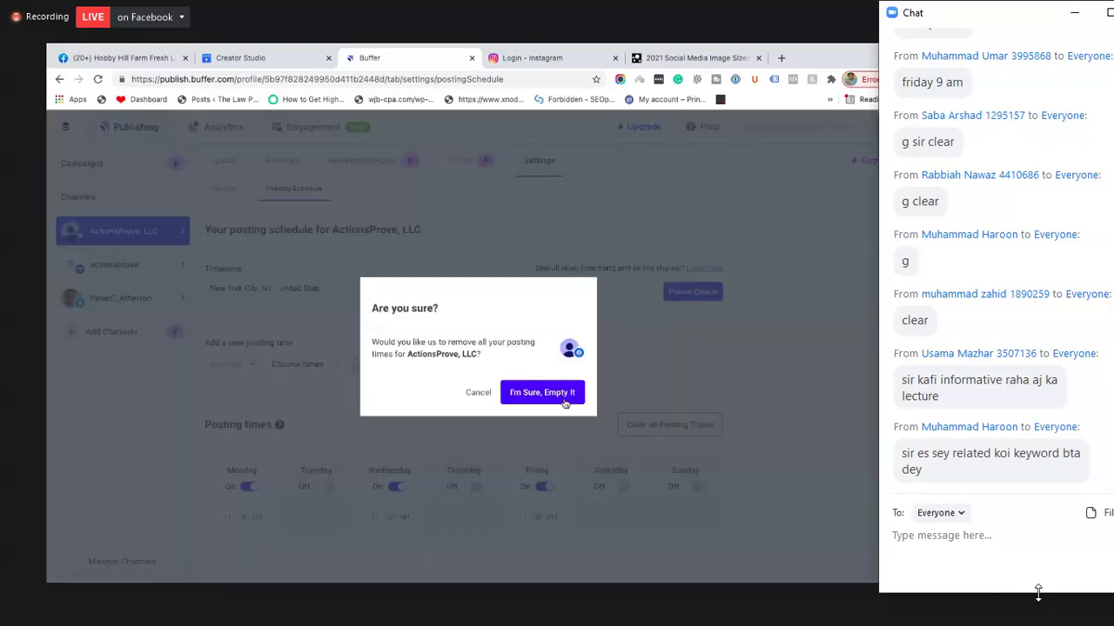
pyautogui.click(476, 392)
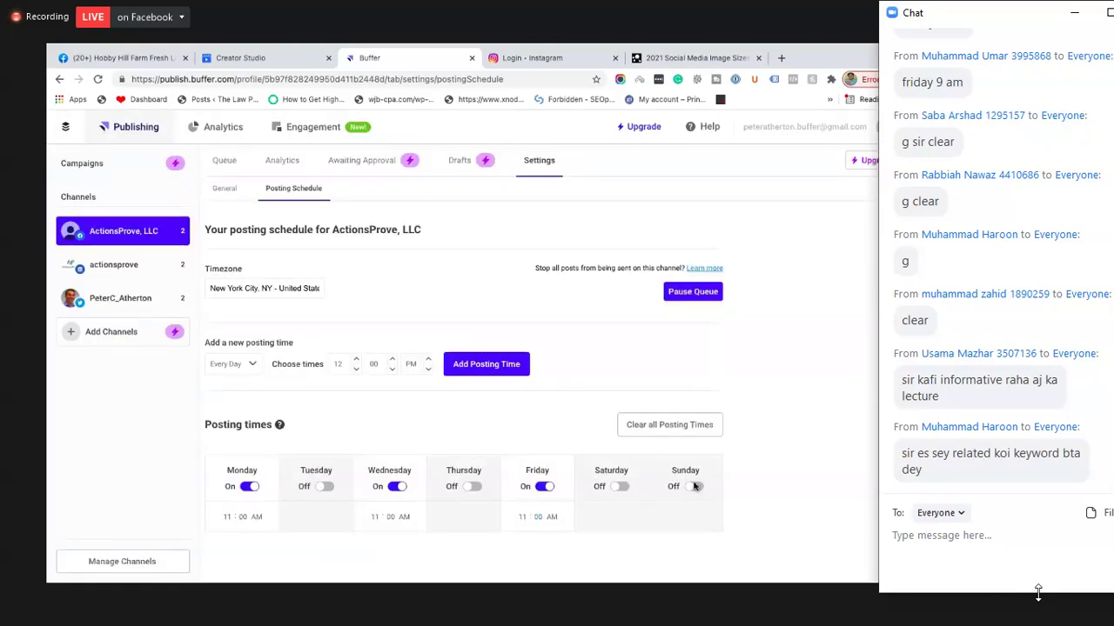
pyautogui.click(659, 428)
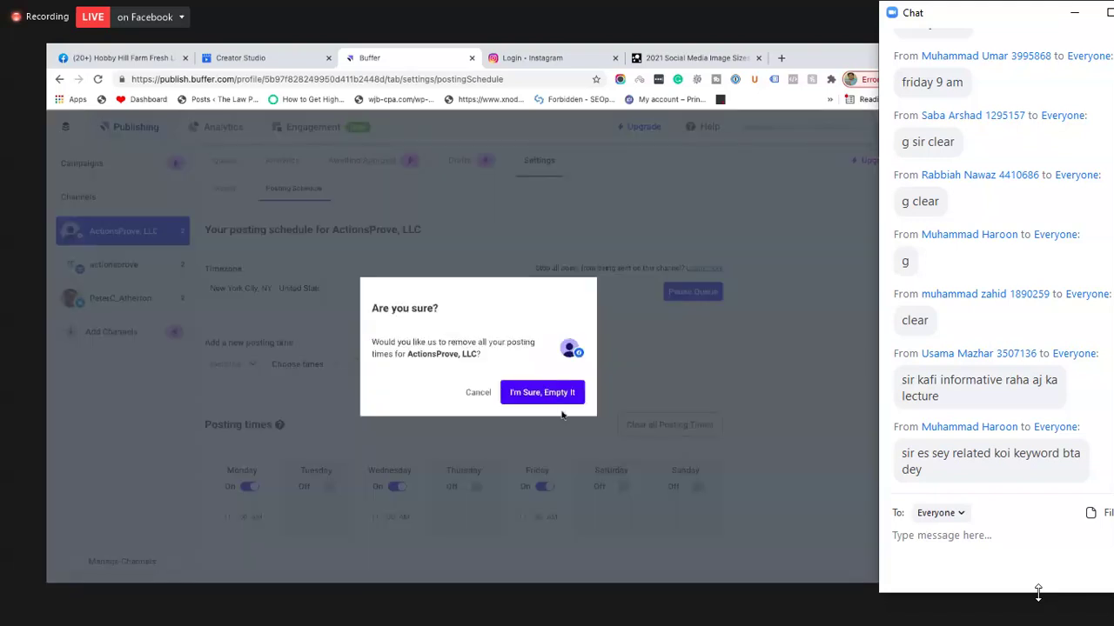
pyautogui.click(533, 394)
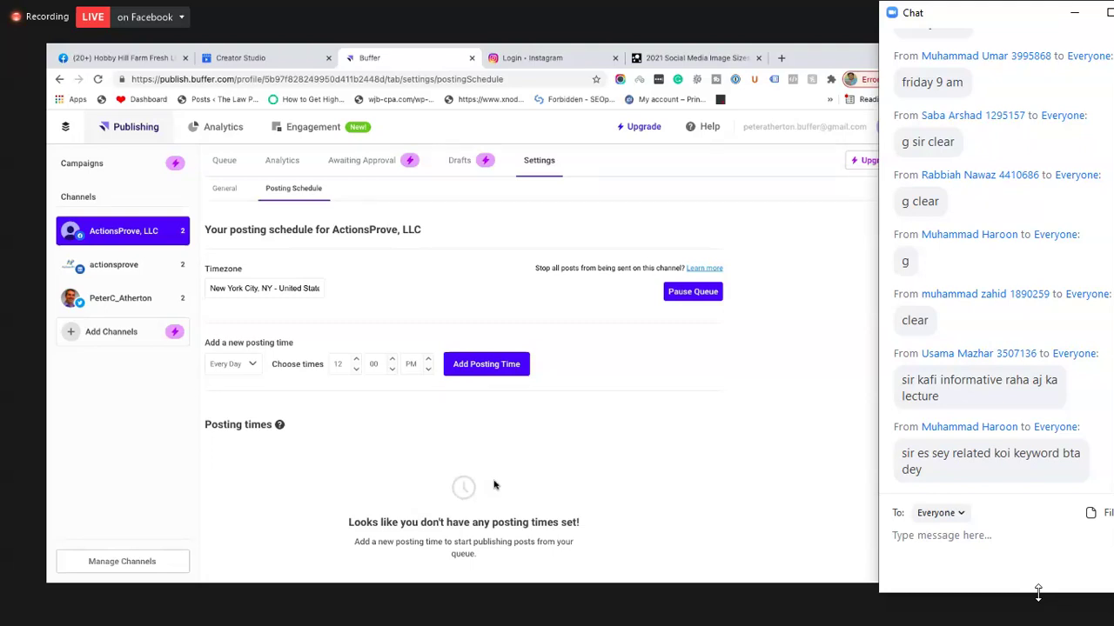
# Step: Add a new posting time for Monday at 11:00 AM
pyautogui.tripleClick(241, 344)
pyautogui.click(316, 344)
pyautogui.click(251, 363)
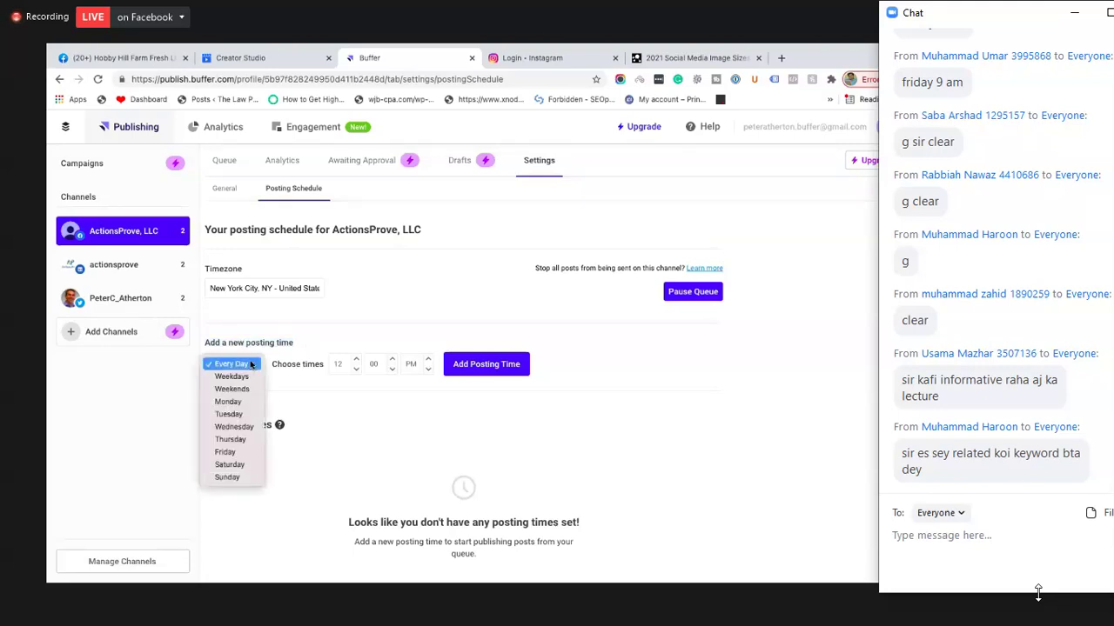
pyautogui.click(228, 402)
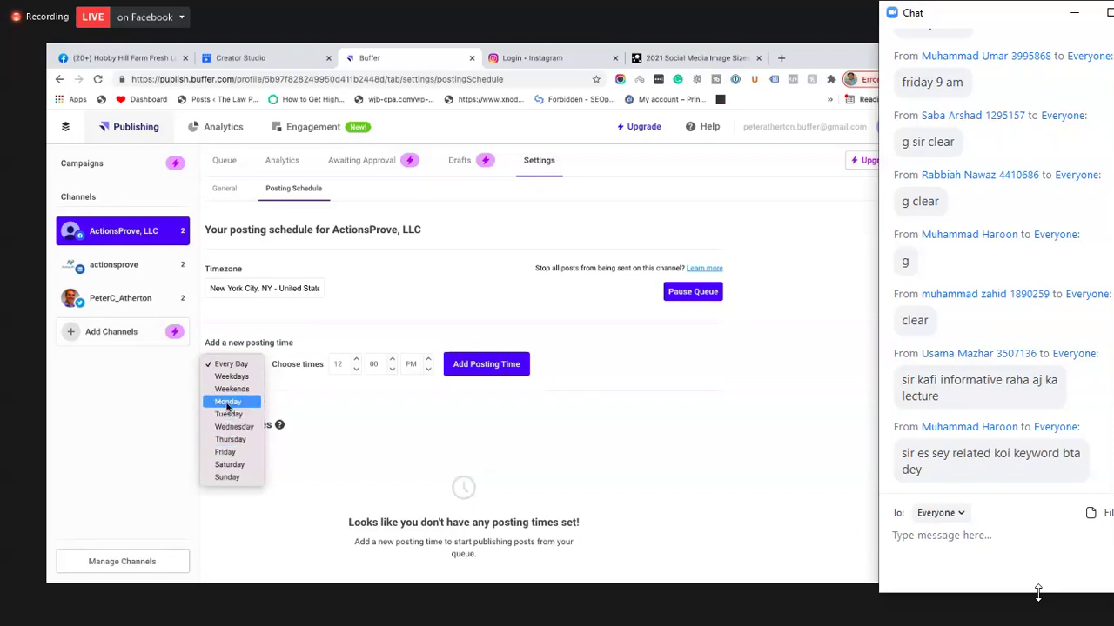
pyautogui.click(353, 370)
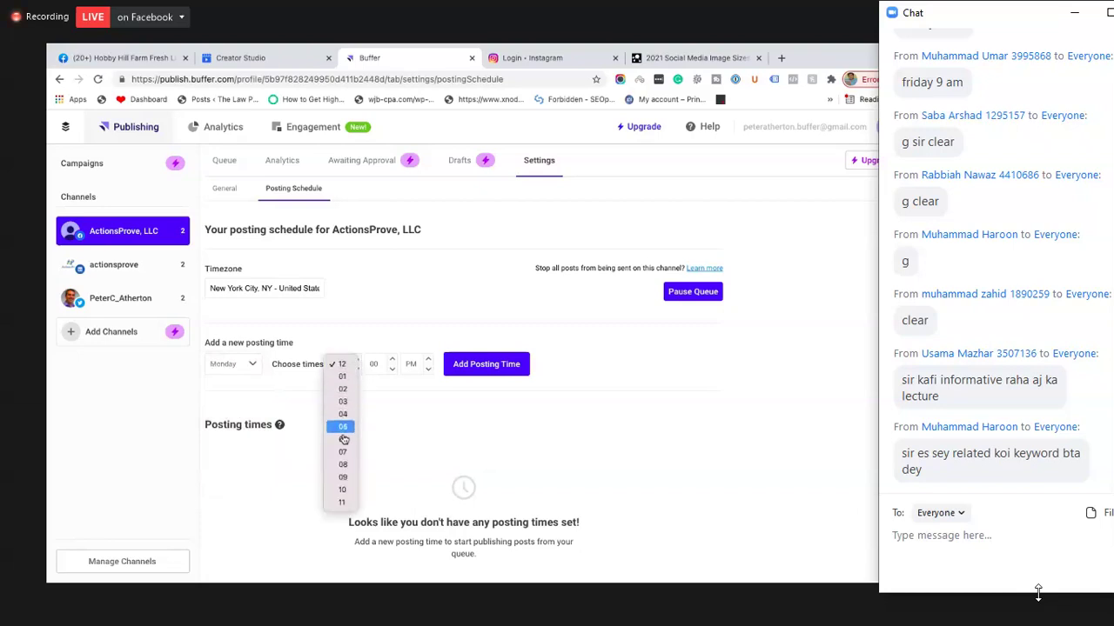
pyautogui.click(343, 502)
pyautogui.click(411, 364)
pyautogui.click(418, 351)
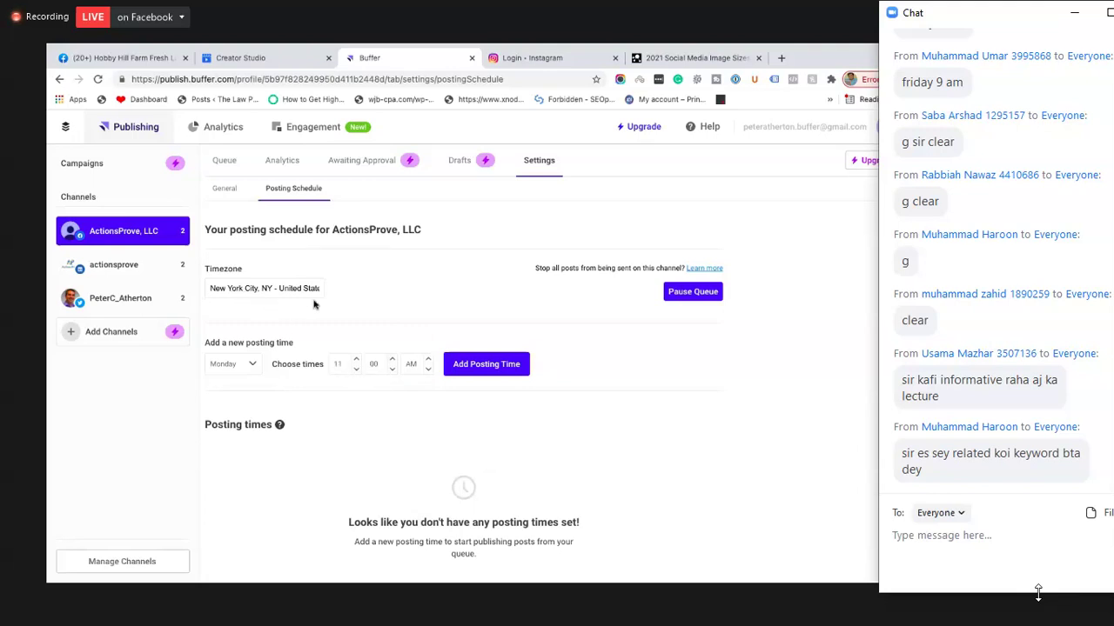
pyautogui.click(458, 365)
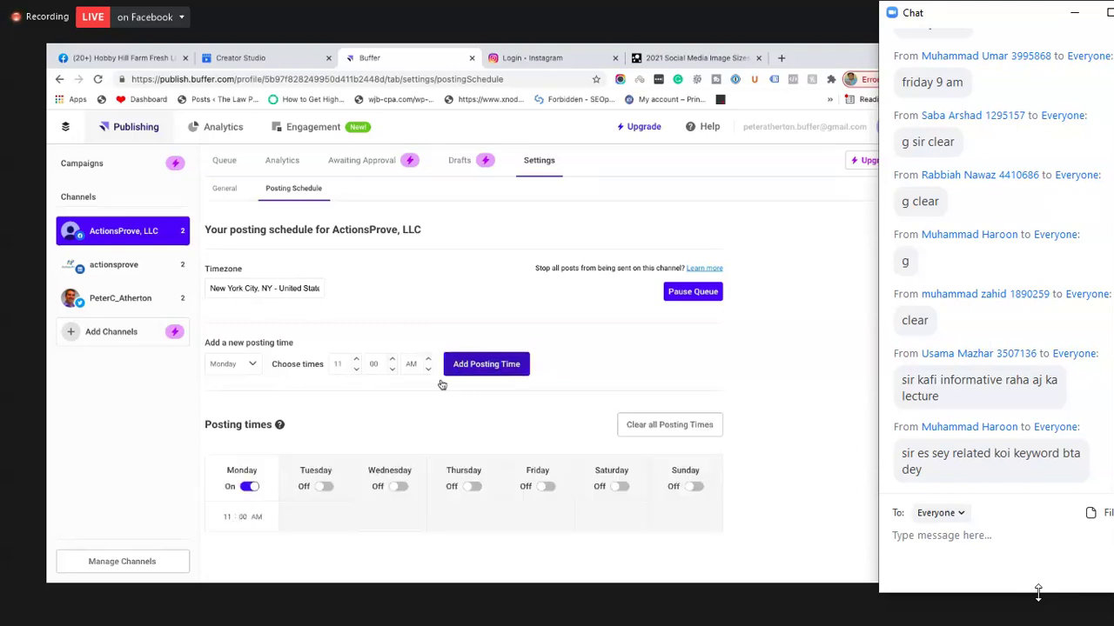
# Step: Add posting times at 11:00 AM for Wednesday and Friday, with both days switched on
pyautogui.click(251, 366)
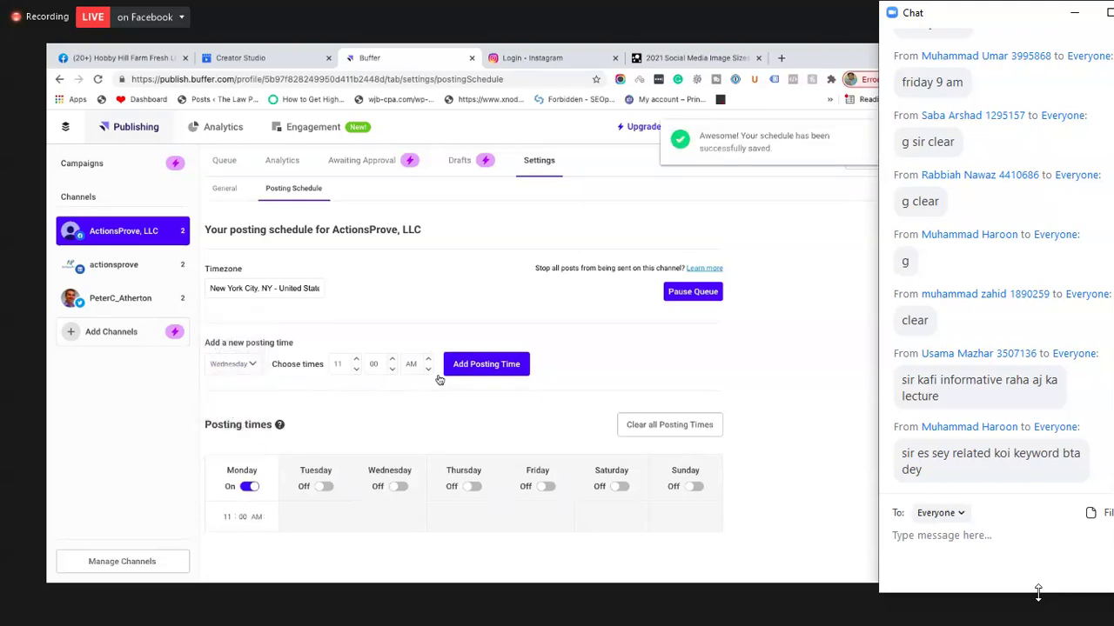
pyautogui.click(465, 374)
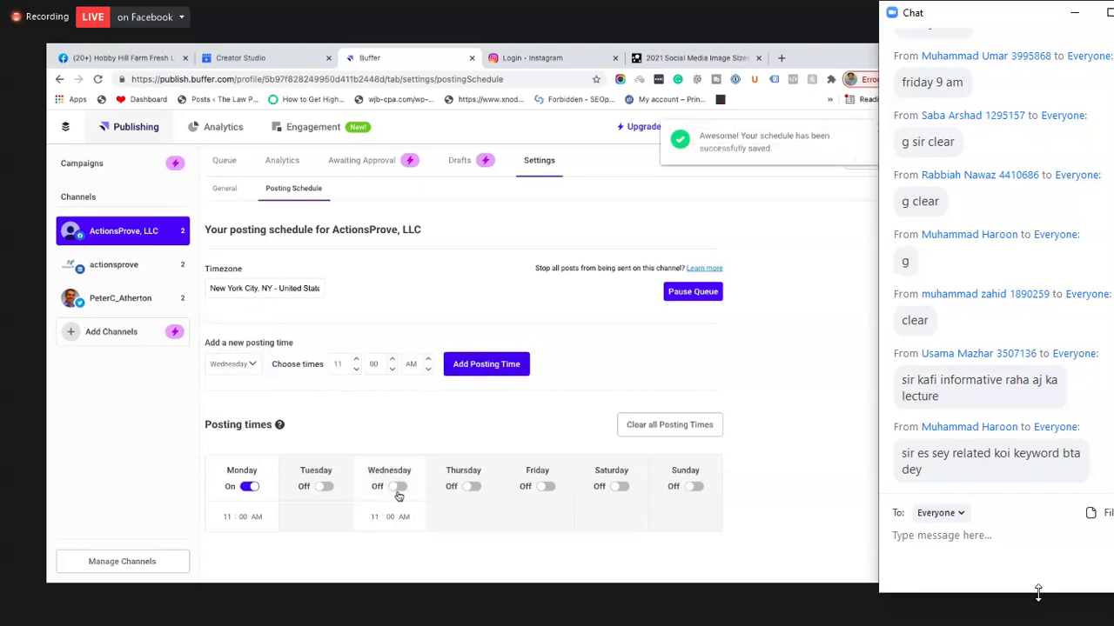
pyautogui.click(249, 369)
pyautogui.click(233, 389)
pyautogui.click(474, 373)
pyautogui.click(544, 487)
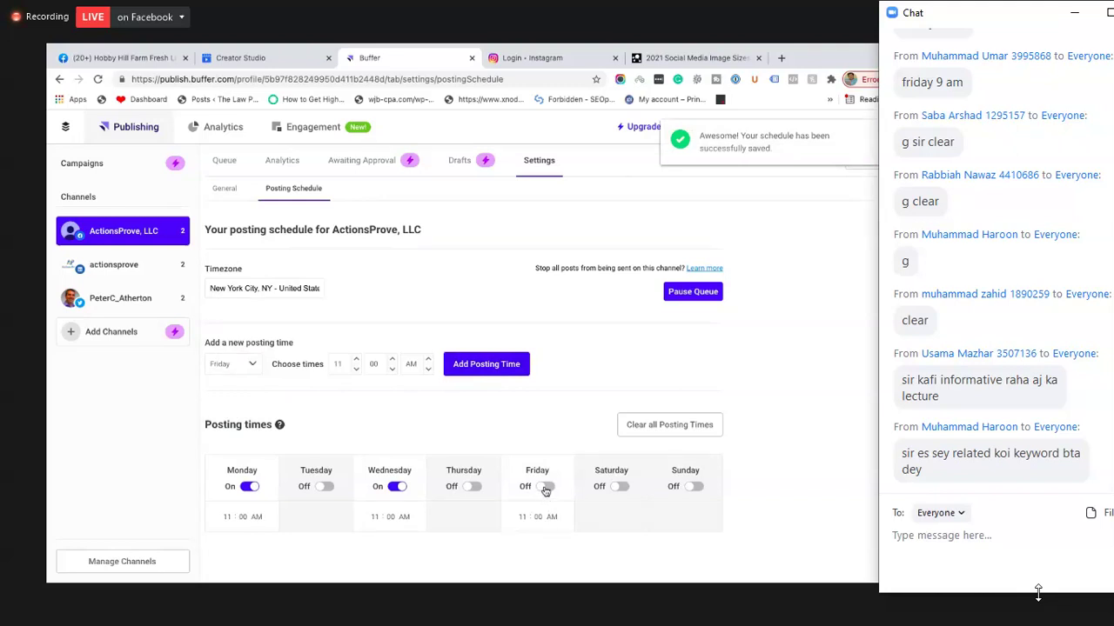
pyautogui.click(545, 488)
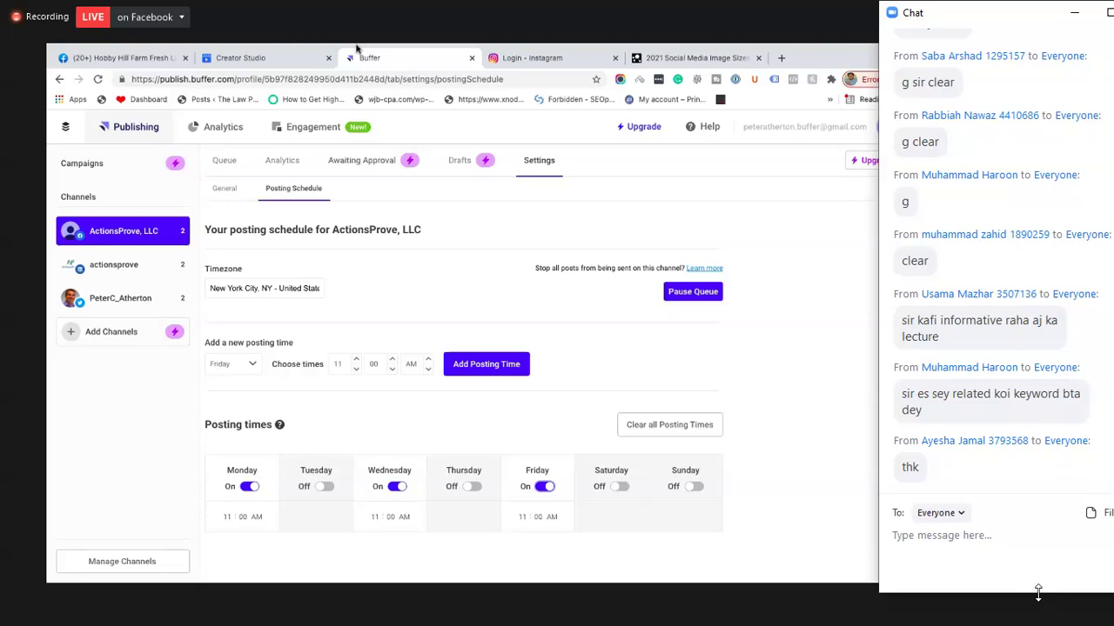
pyautogui.moveTo(356, 43)
pyautogui.moveTo(722, 45)
pyautogui.moveTo(404, 518)
pyautogui.moveTo(251, 522)
pyautogui.moveTo(535, 525)
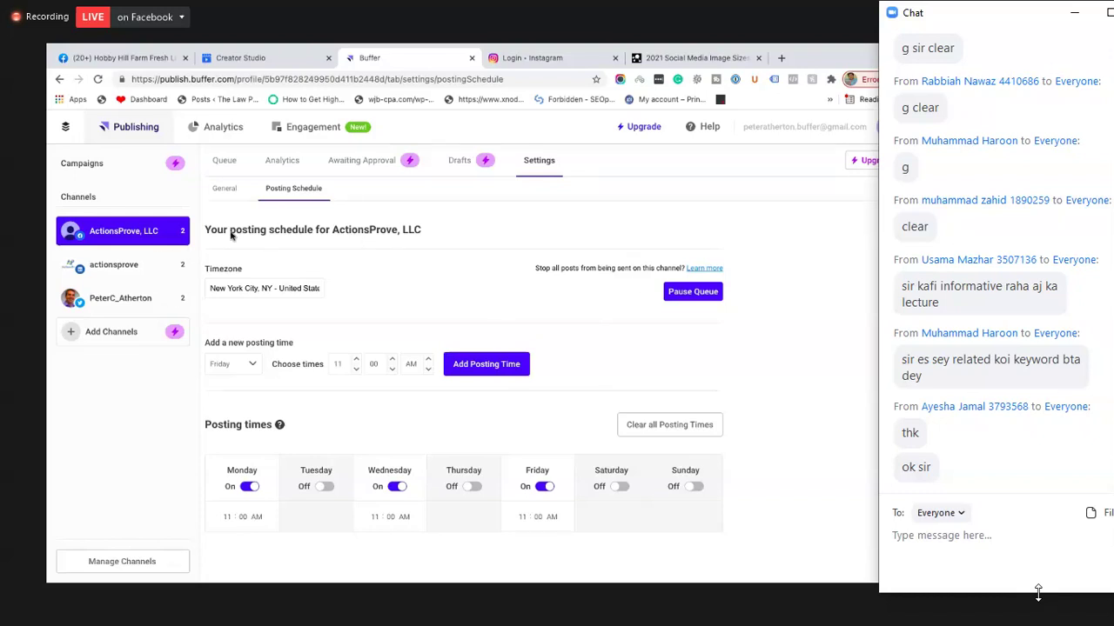
# Step: Set the posting schedule time zone of the actionsprove channel to New York City, NY - United States
pyautogui.click(131, 265)
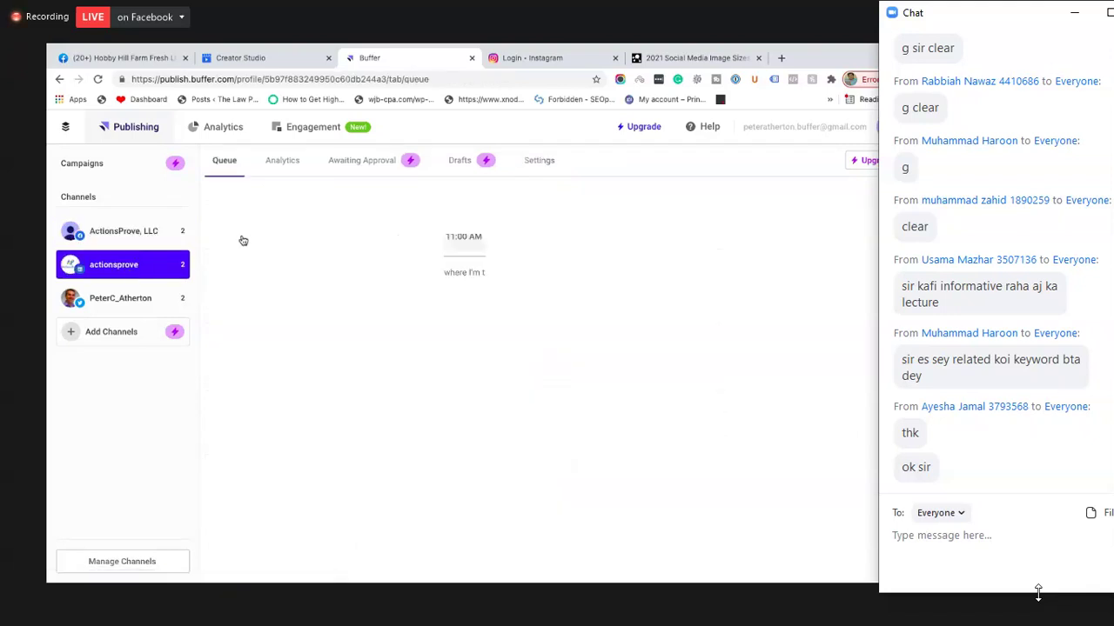
pyautogui.click(538, 161)
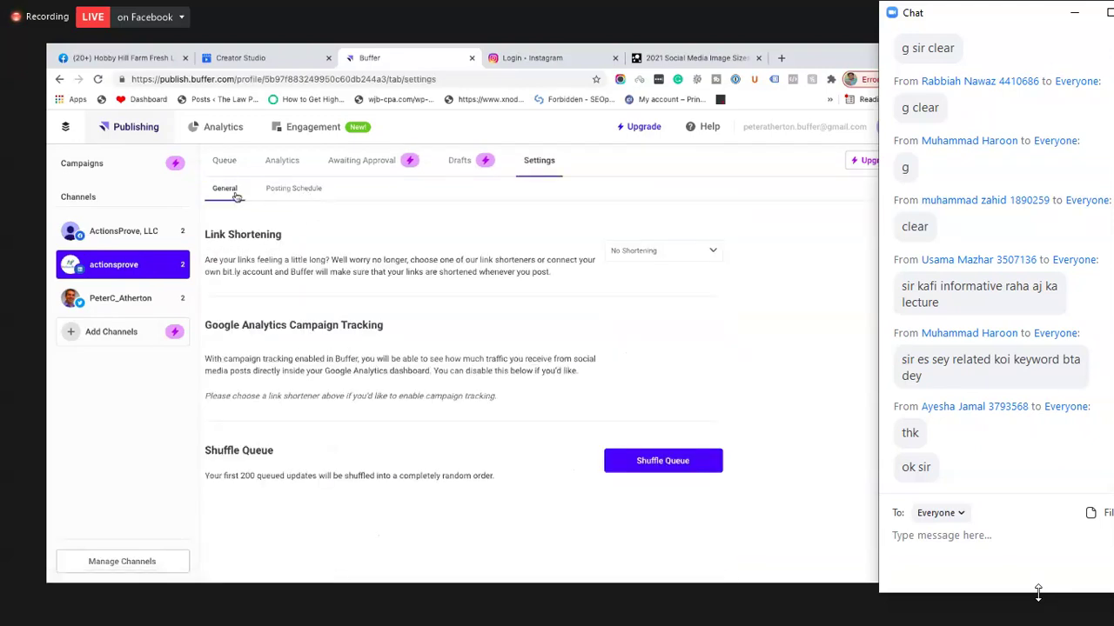
pyautogui.click(283, 193)
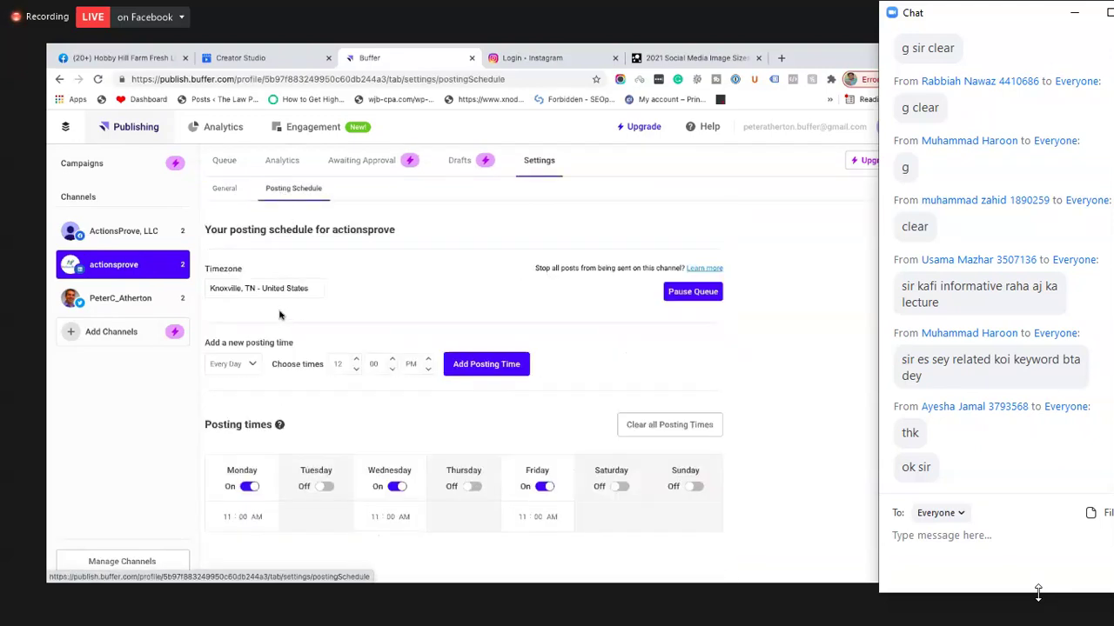
pyautogui.click(259, 287)
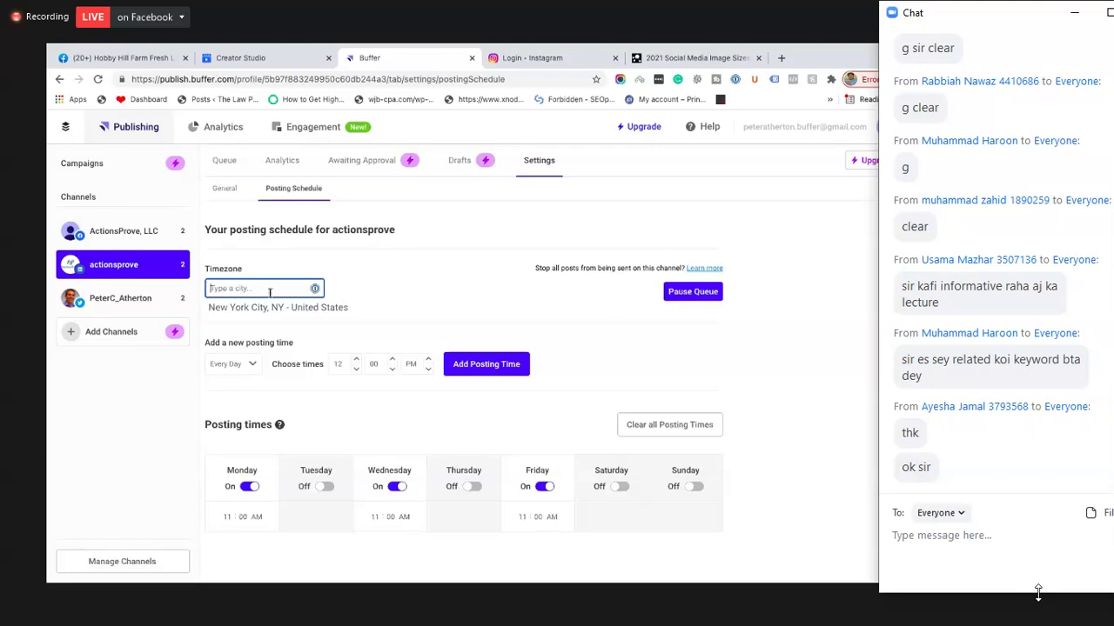
pyautogui.click(267, 306)
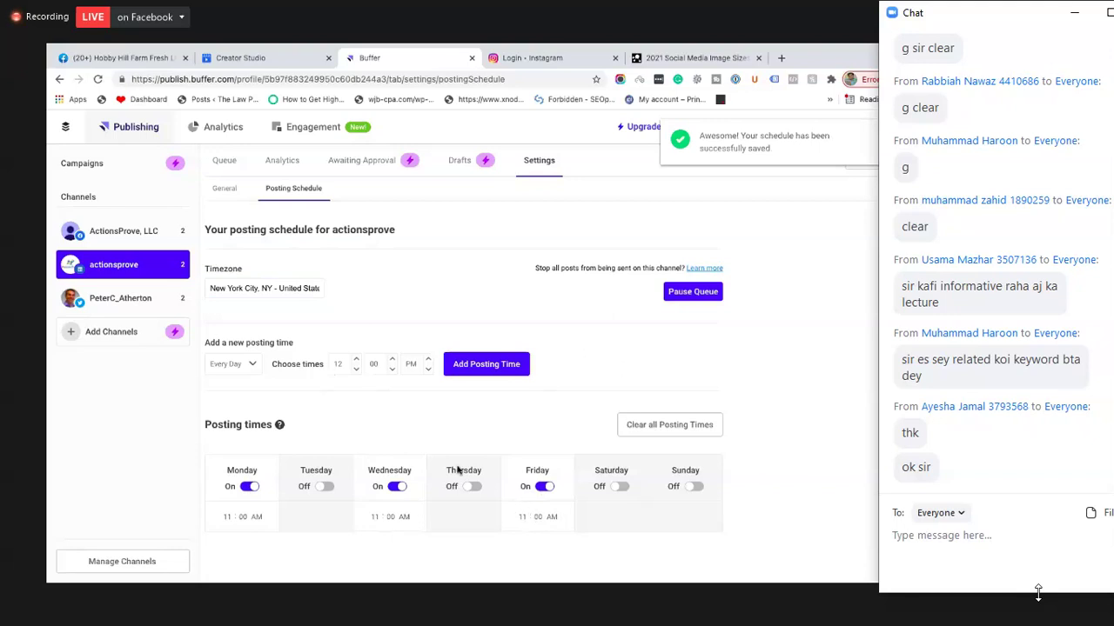
# Step: Set the Twitter channel's posting schedule time zone to New York City, NY - United States
pyautogui.click(131, 309)
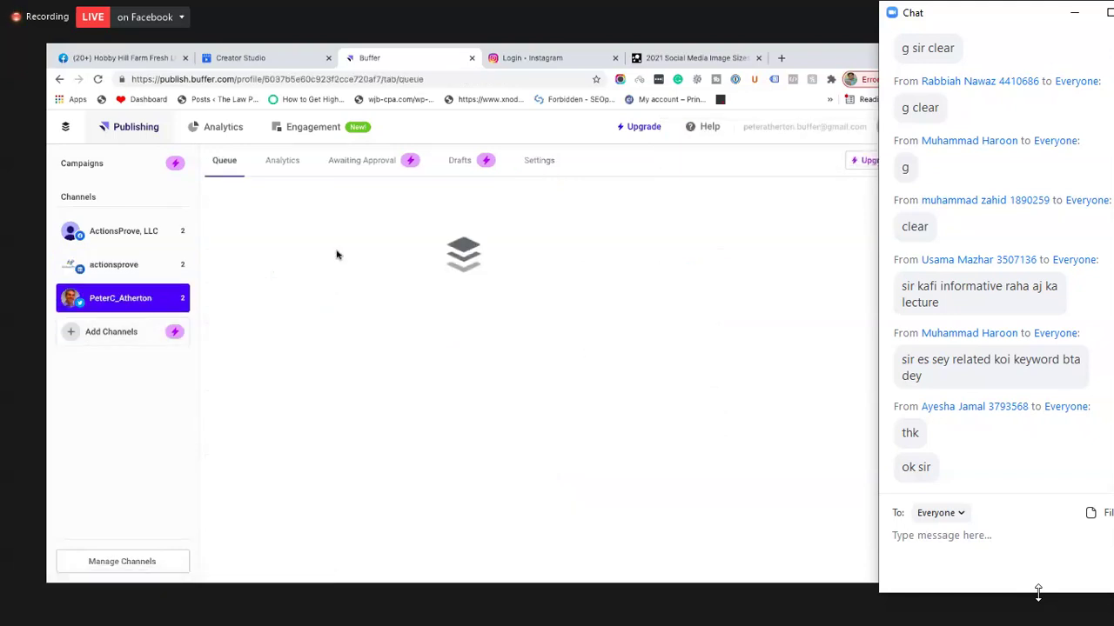
pyautogui.click(540, 167)
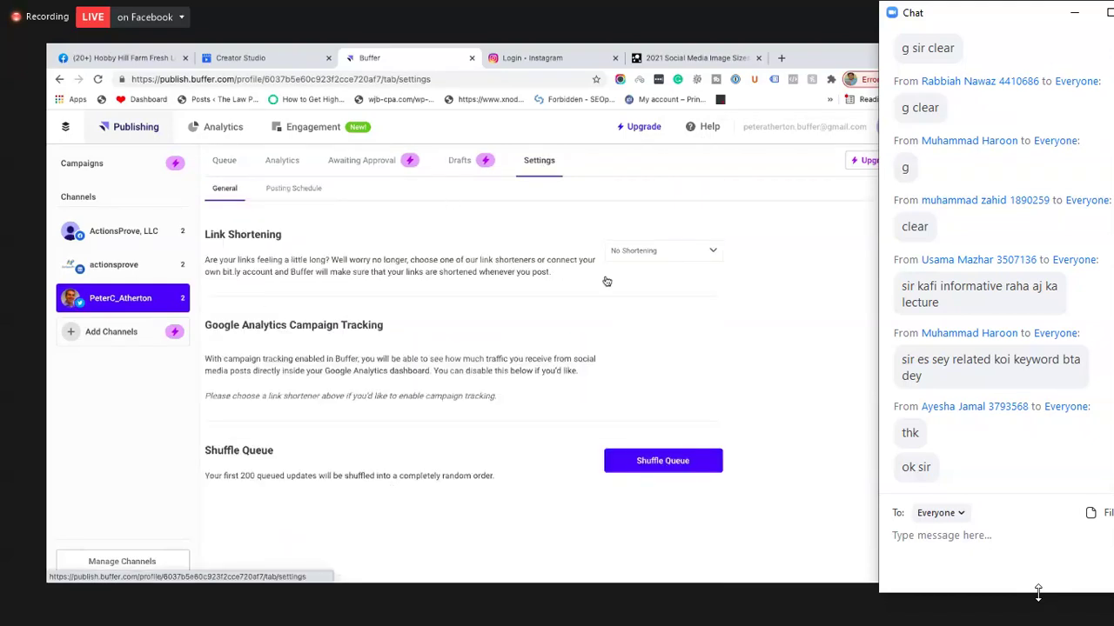
pyautogui.click(271, 190)
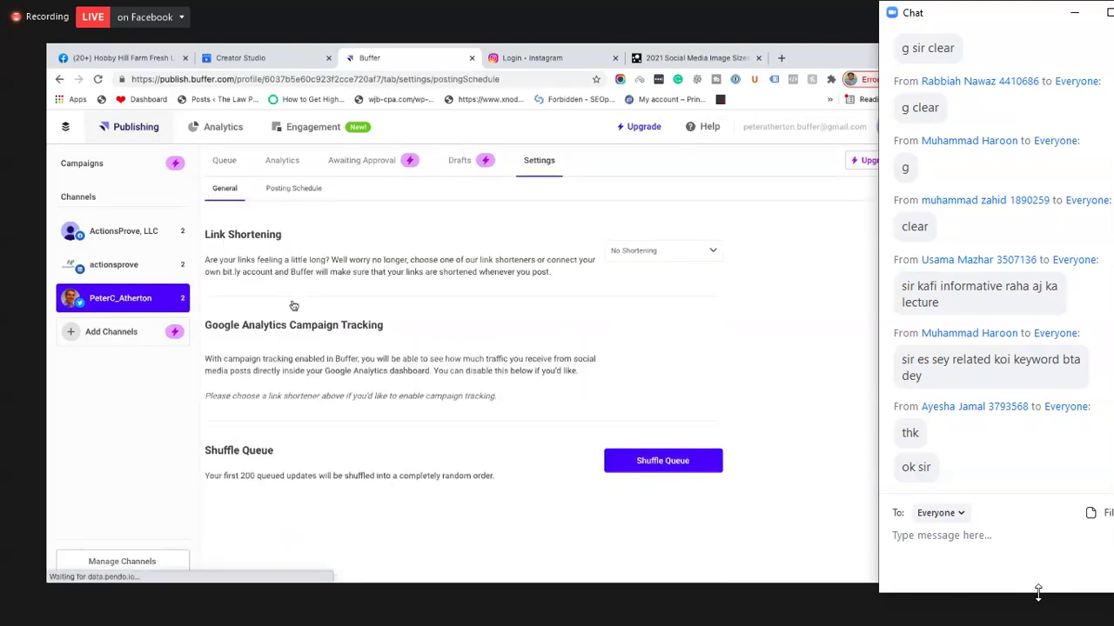
pyautogui.click(259, 289)
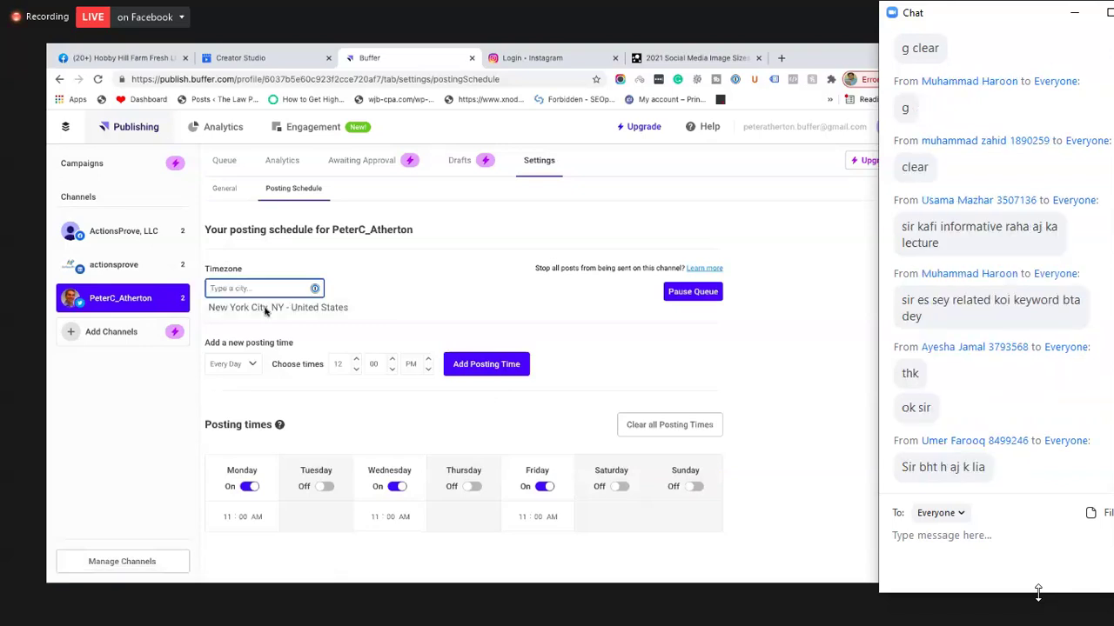
pyautogui.click(265, 309)
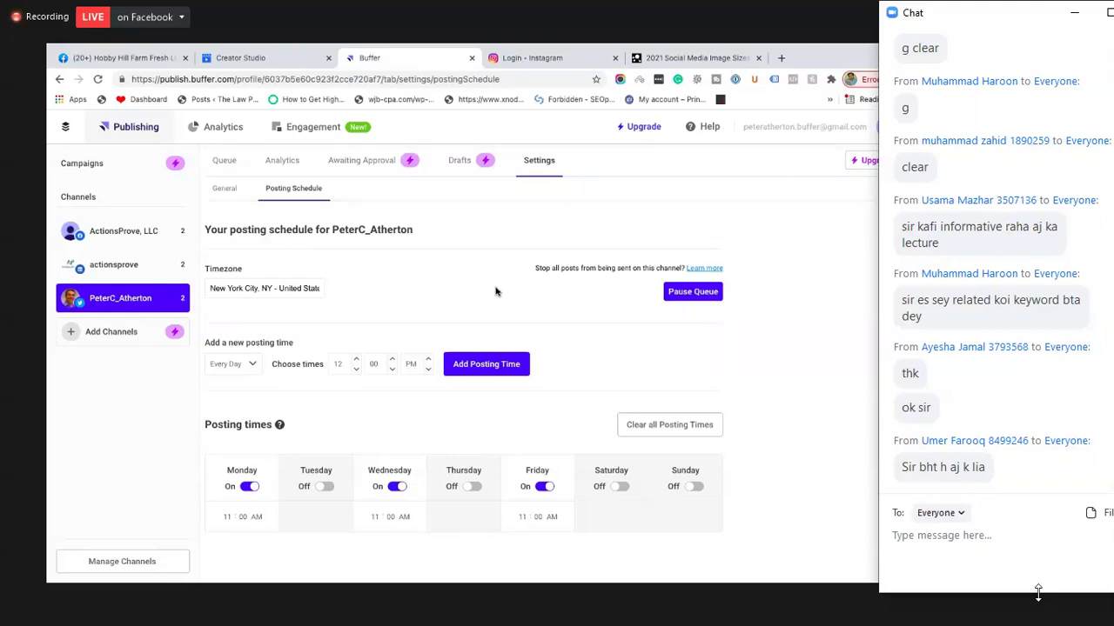
# Step: Review the queued posts and their scheduled times for the Twitter channel and the ActionsProve, LLC channel
pyautogui.click(222, 165)
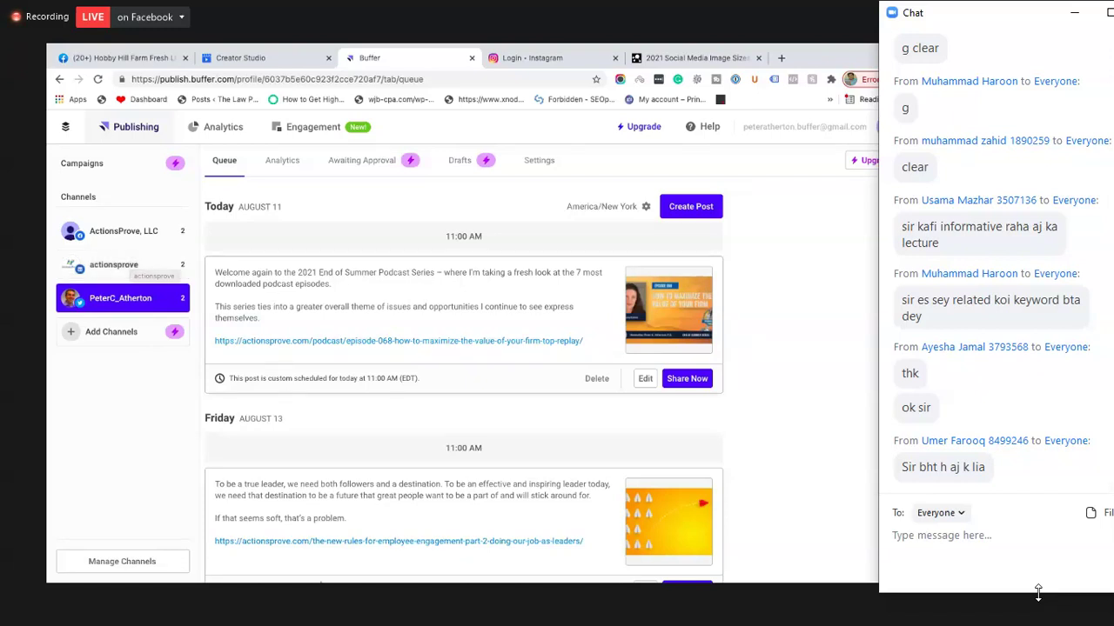
pyautogui.moveTo(378, 574)
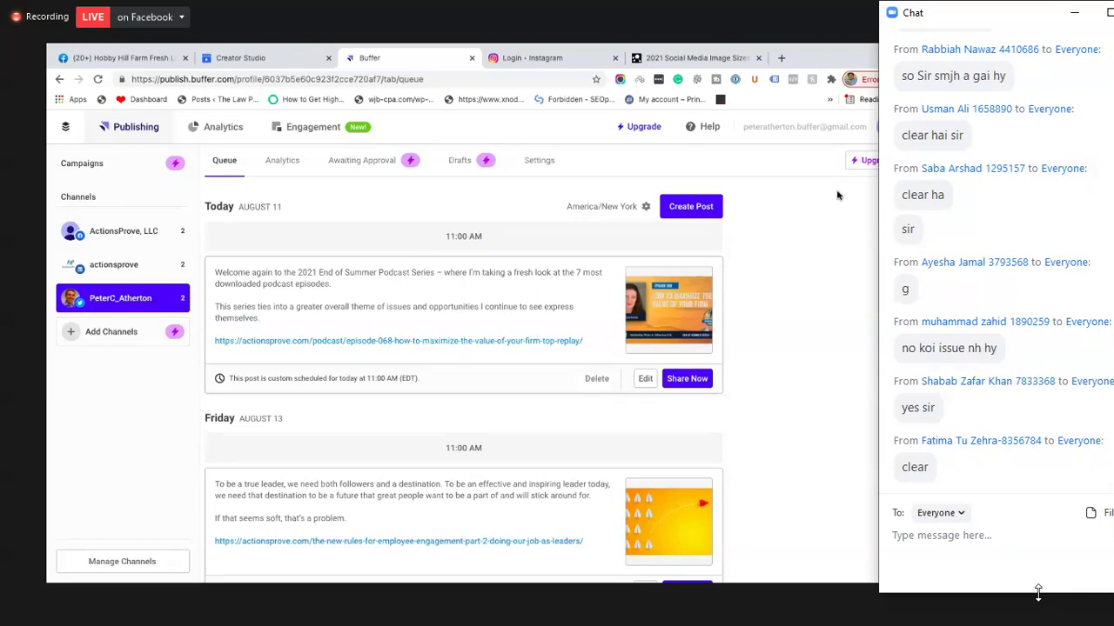
pyautogui.click(121, 233)
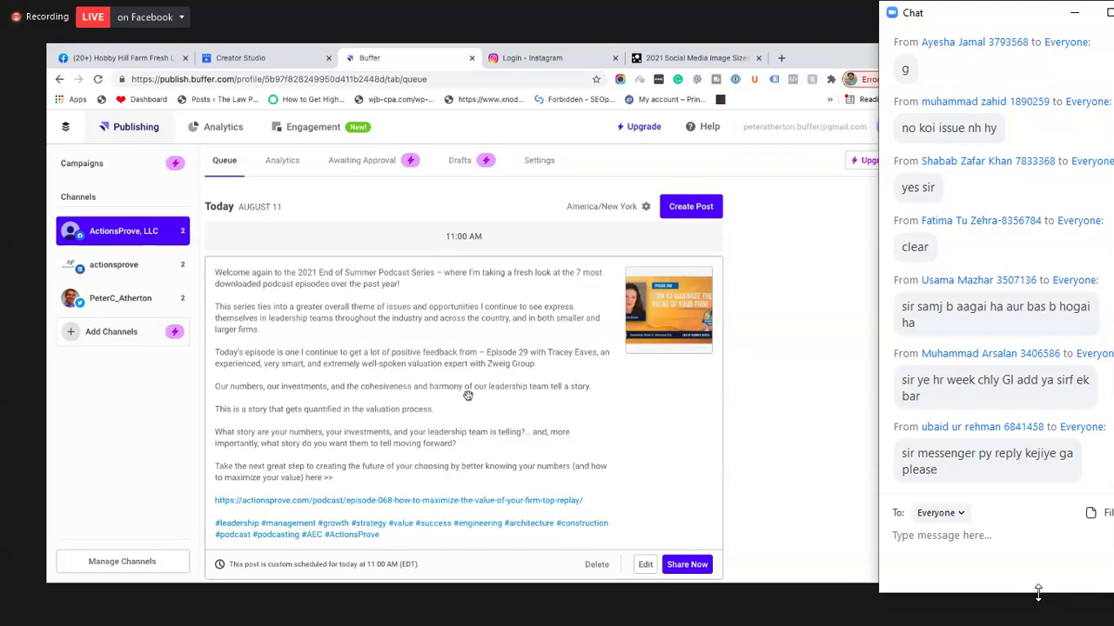
pyautogui.scroll(-3, 522, 409)
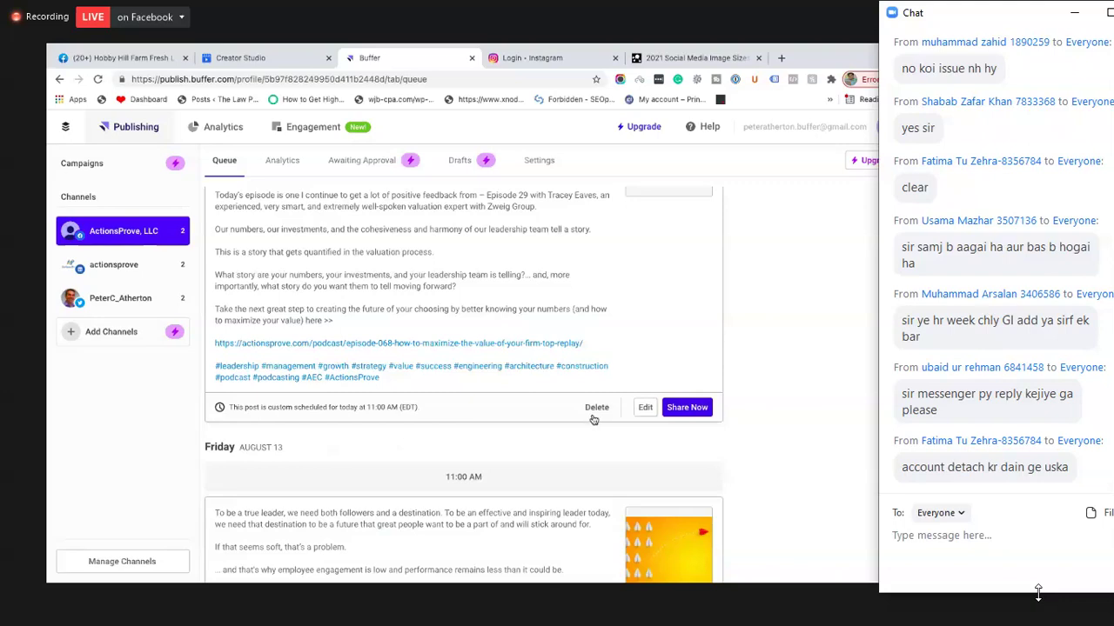
pyautogui.scroll(-3, 596, 416)
pyautogui.scroll(6, 613, 370)
pyautogui.scroll(-3, 611, 371)
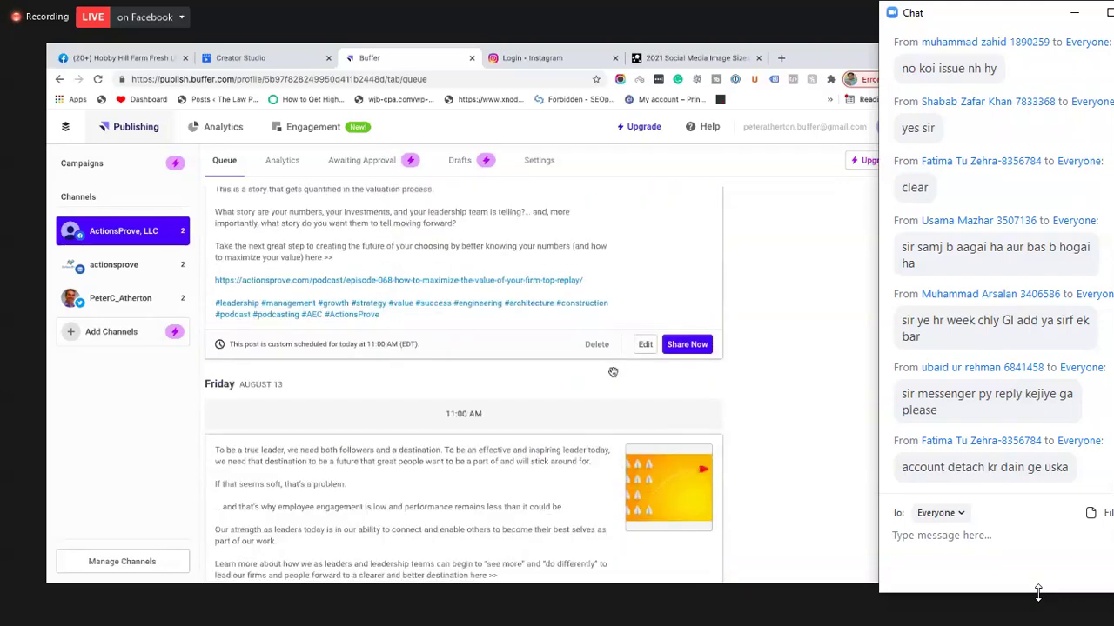
pyautogui.scroll(-1, 609, 404)
pyautogui.scroll(-2, 609, 406)
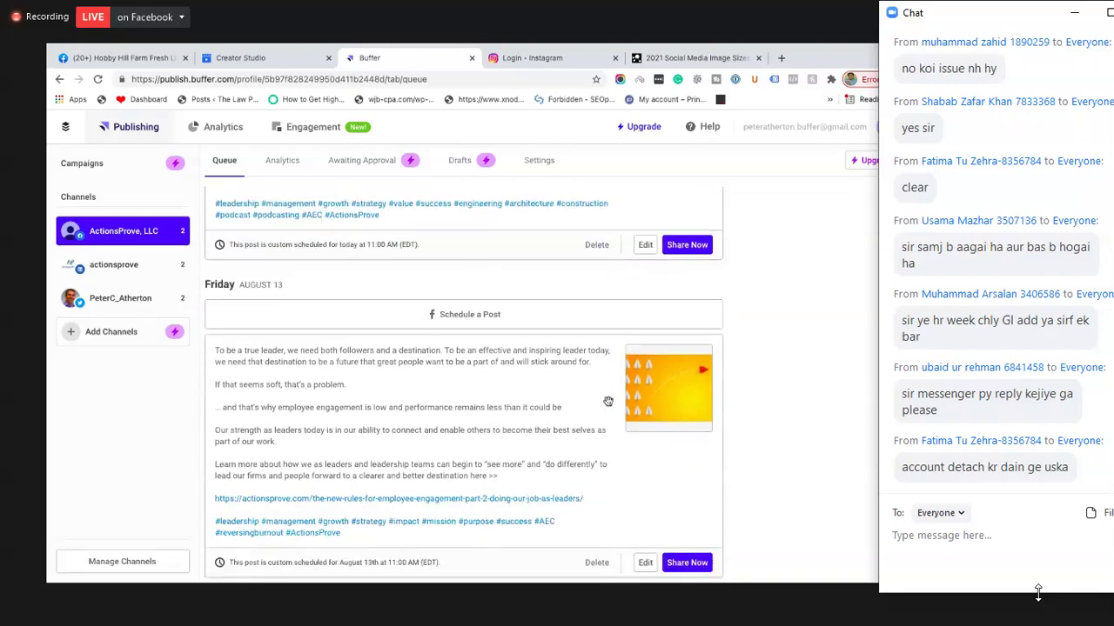
pyautogui.scroll(2, 608, 401)
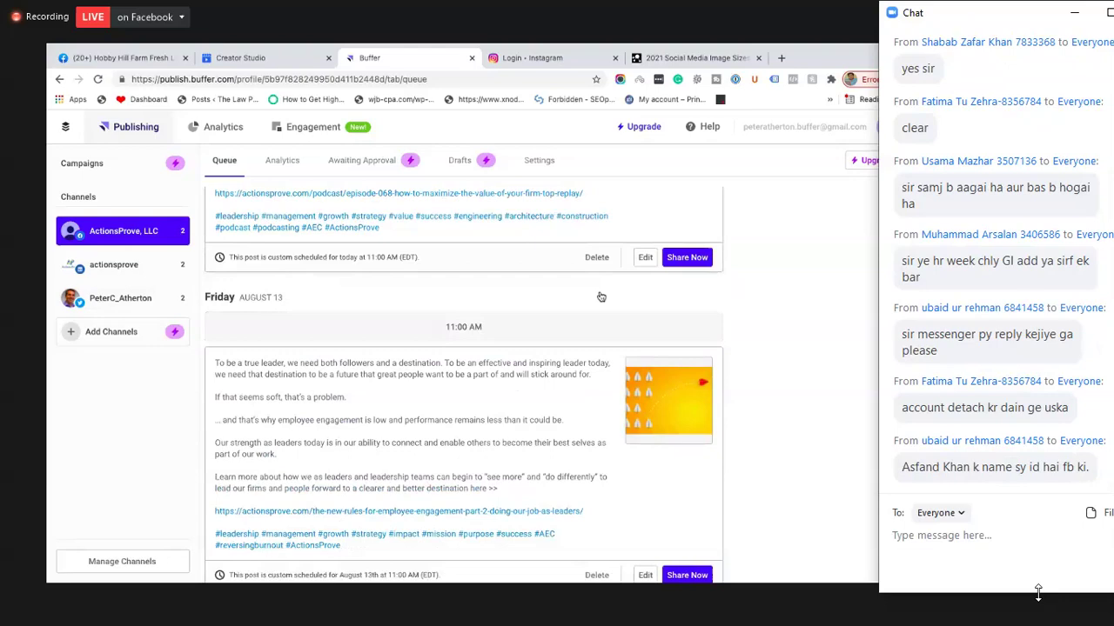
pyautogui.scroll(-4, 615, 449)
pyautogui.scroll(3, 614, 449)
pyautogui.scroll(3, 613, 449)
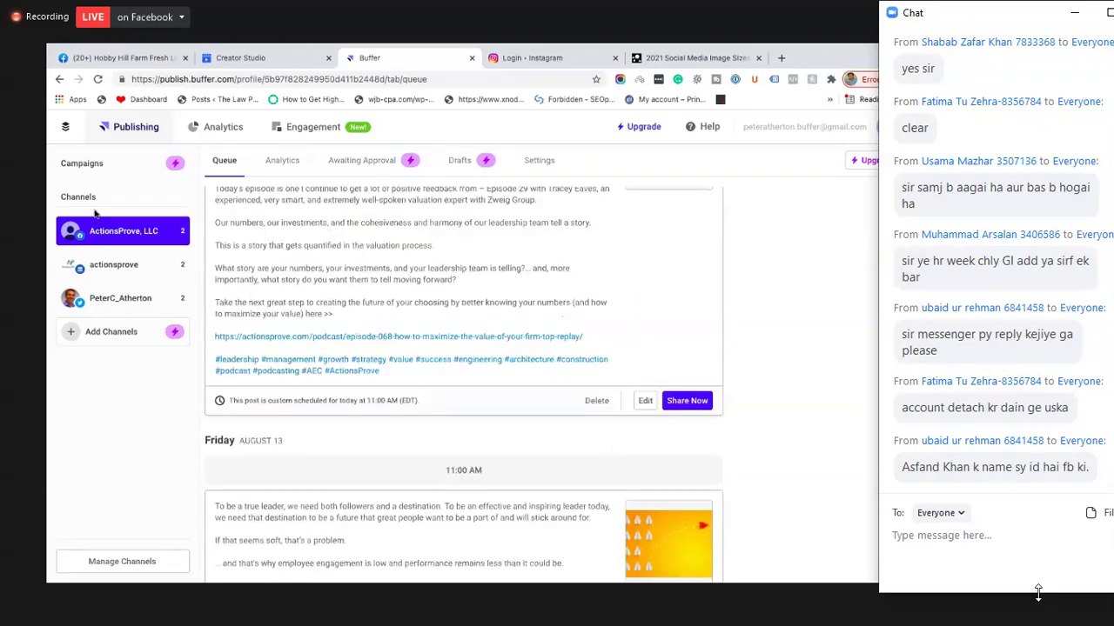
pyautogui.scroll(2, 560, 418)
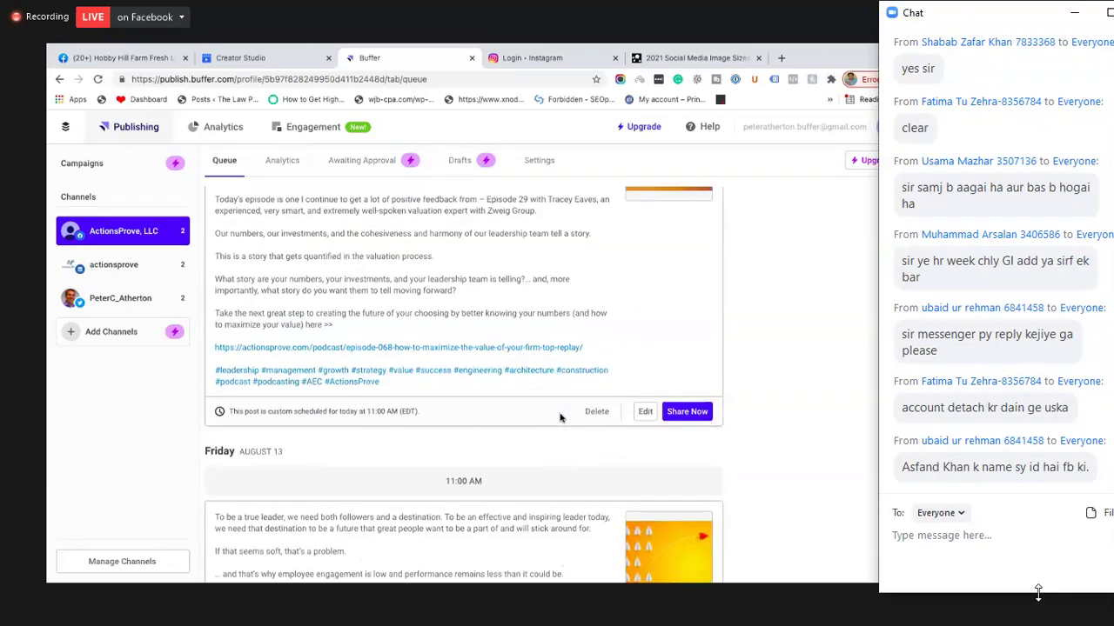
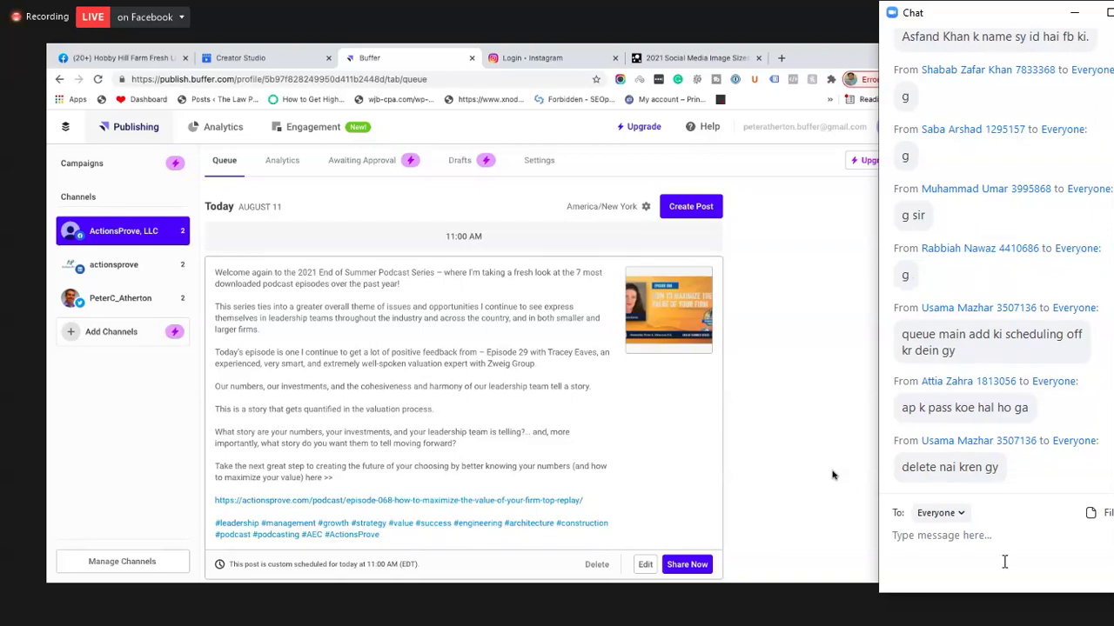
# Step: Start a Zoom chat message to everyone with the text "bca"
pyautogui.click(953, 536)
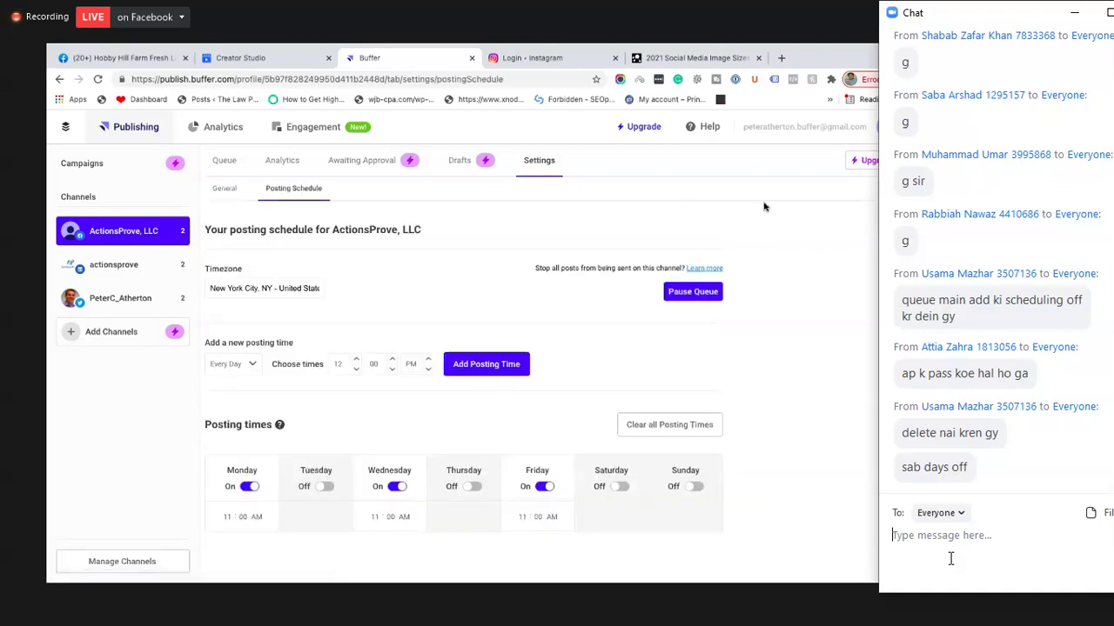
pyautogui.write('bca')
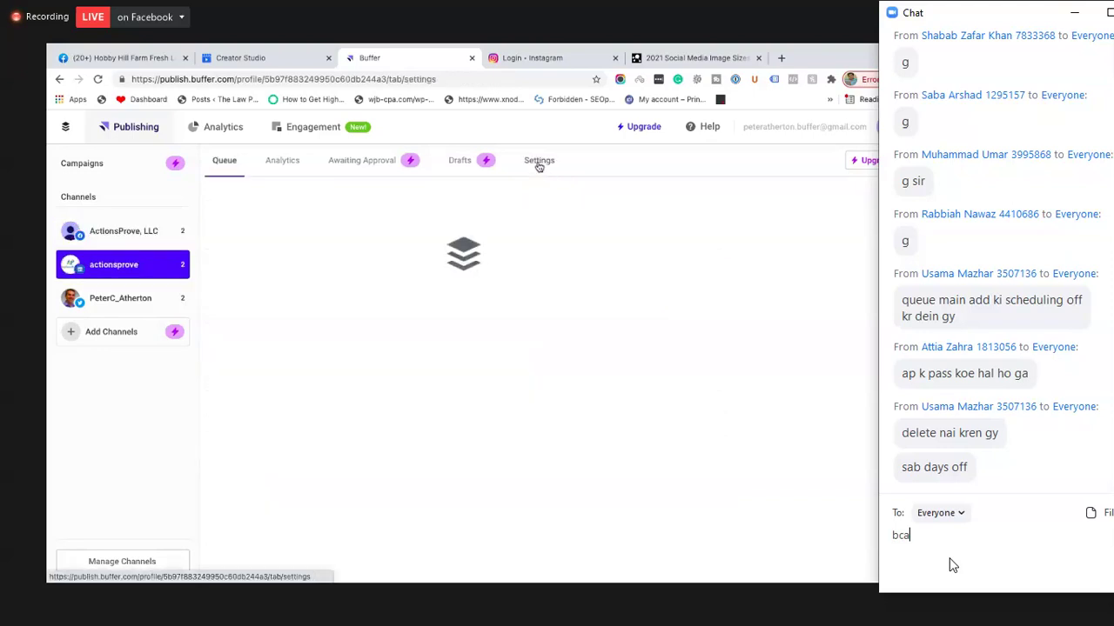
# Step: Examine the option for pausing the queue in the posting schedules of the actionsprove and Twitter channels in Buffer
pyautogui.click(277, 189)
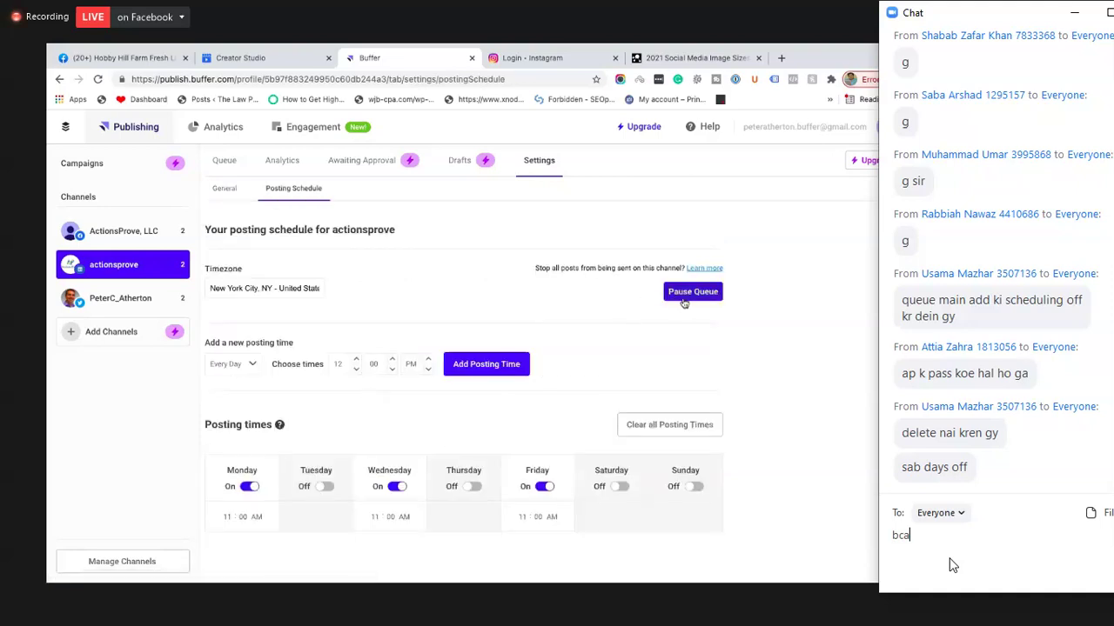
pyautogui.click(87, 304)
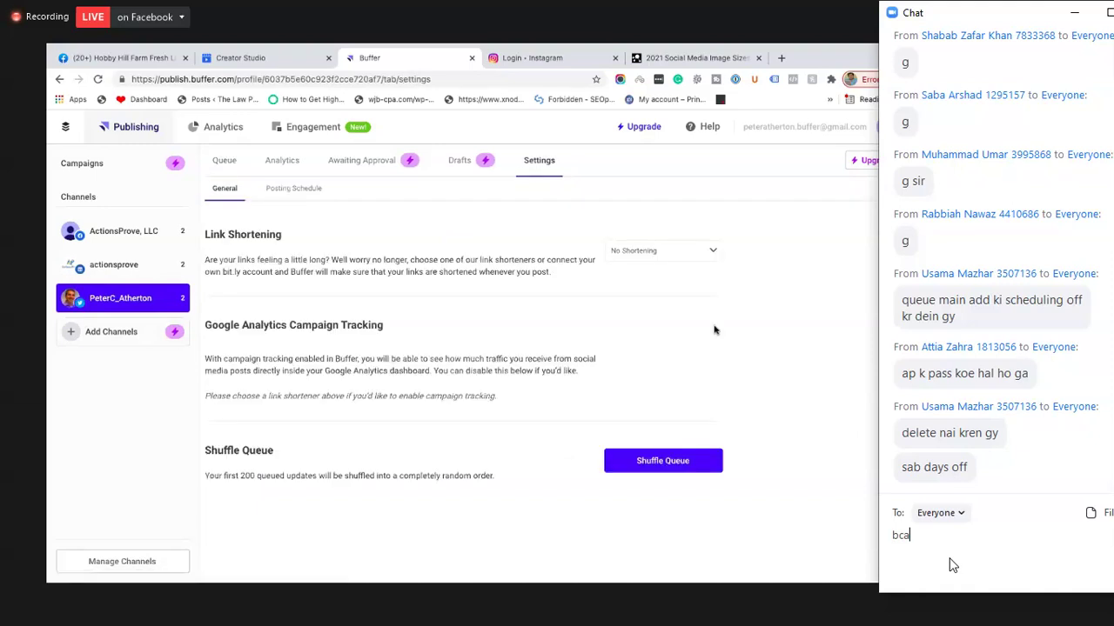
pyautogui.click(296, 190)
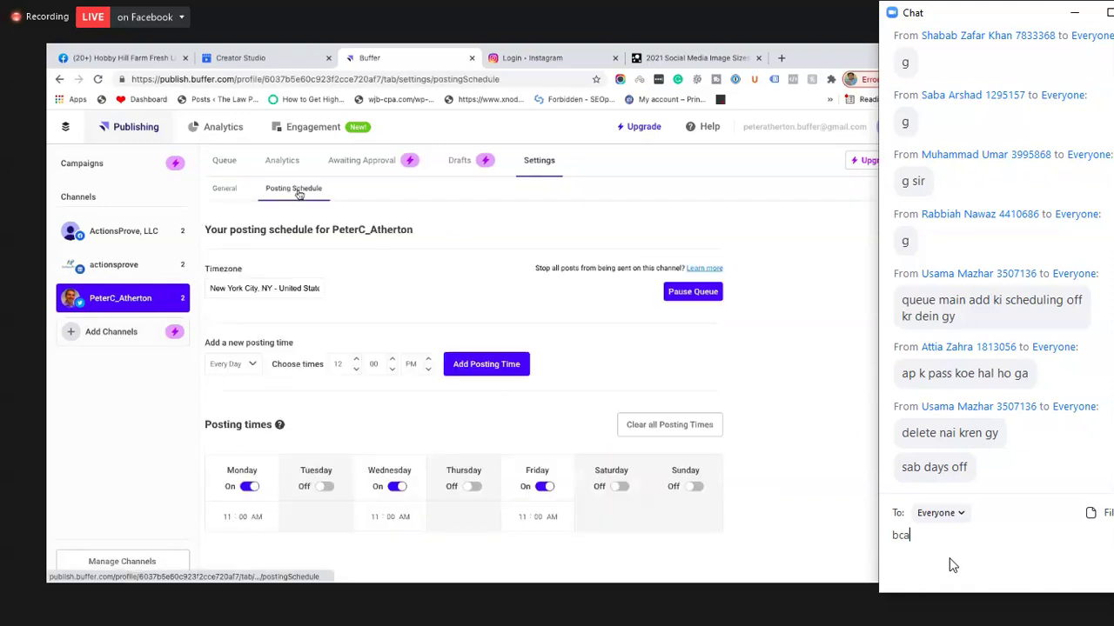
pyautogui.click(691, 294)
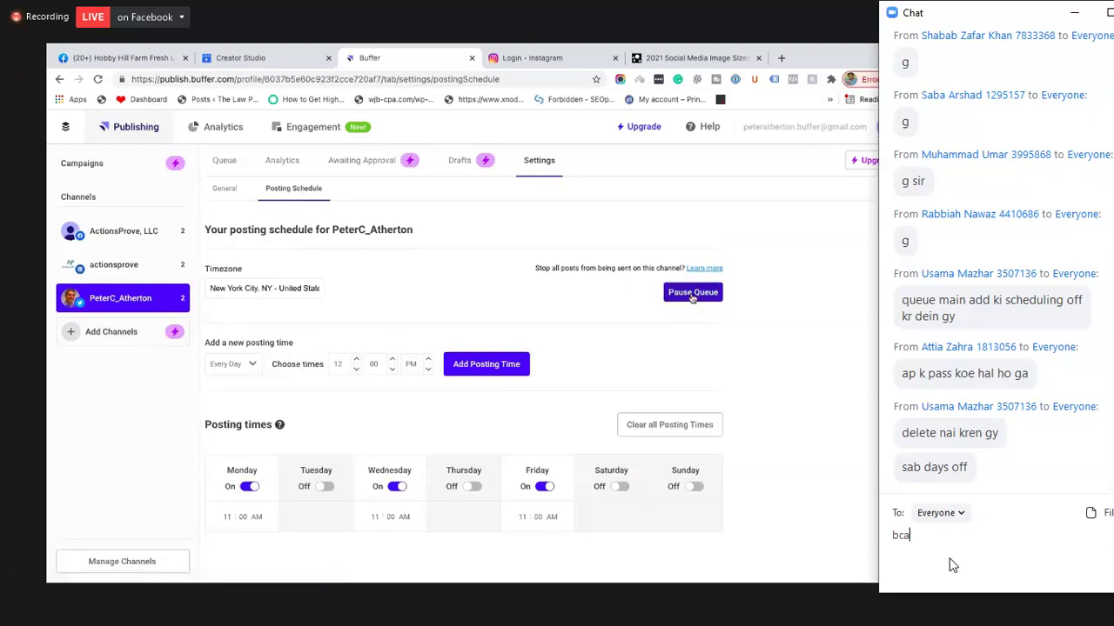
pyautogui.click(693, 294)
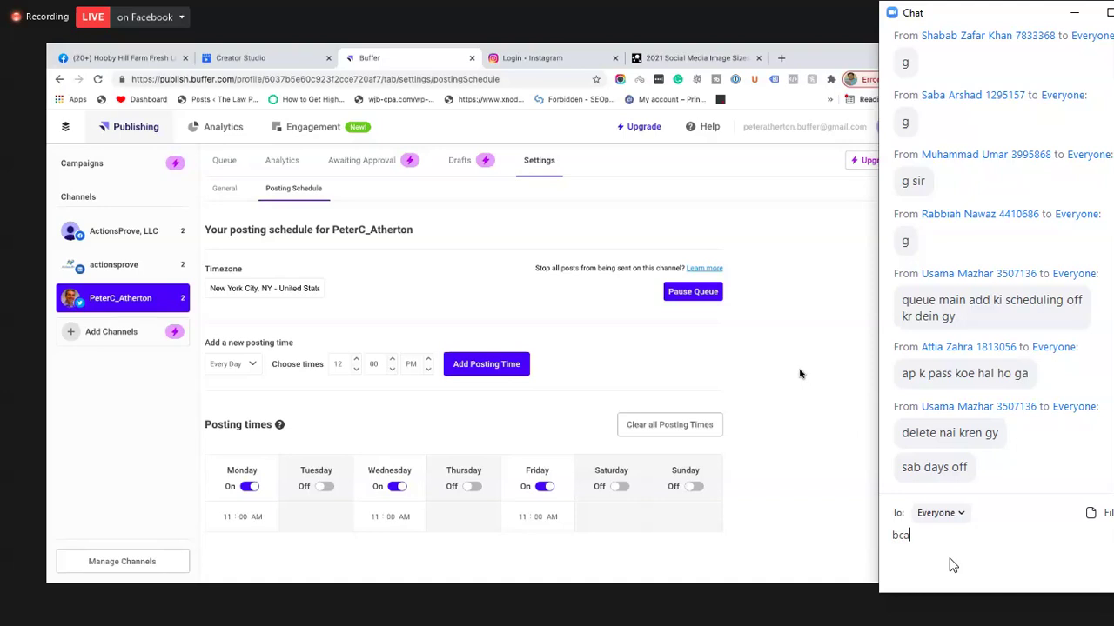
# Step: Clear the unsent text from the Zoom chat message
pyautogui.press('BackSpace')
pyautogui.press('BackSpace')
pyautogui.press('BackSpace')
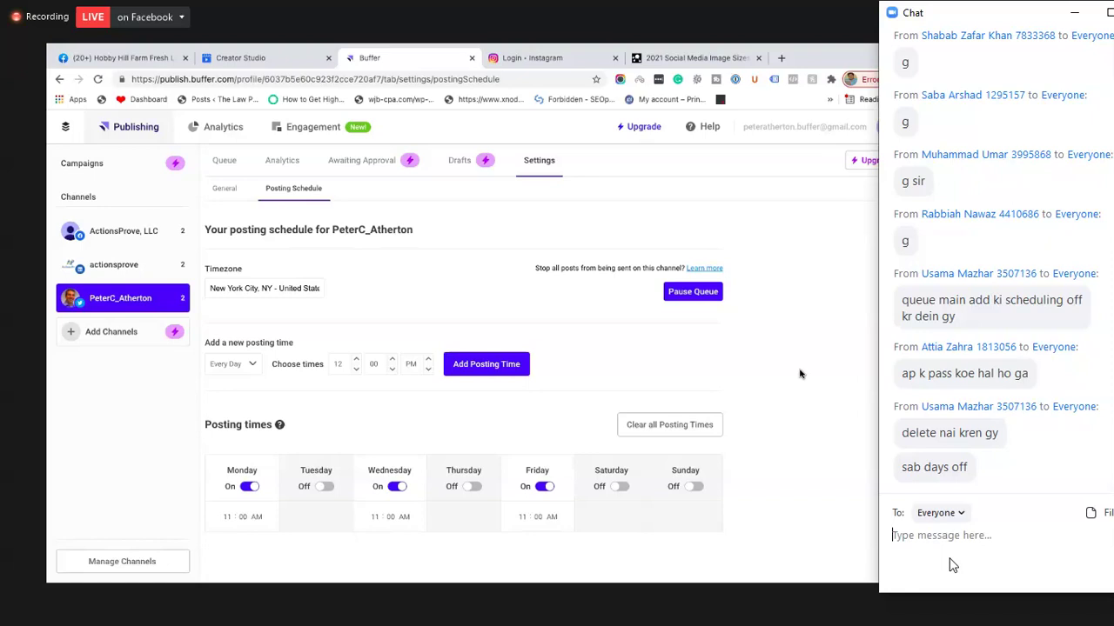